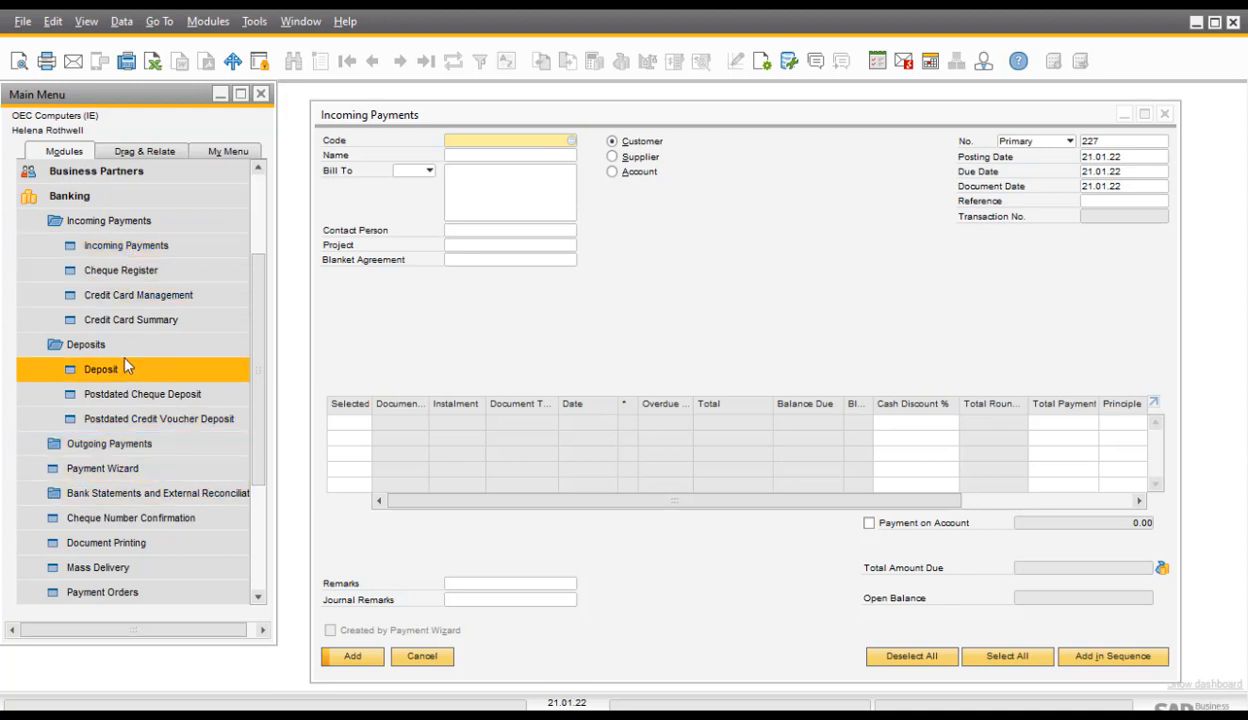
Open the Outgoing Payments form in the Banking module and review its header fields.
click(120, 450)
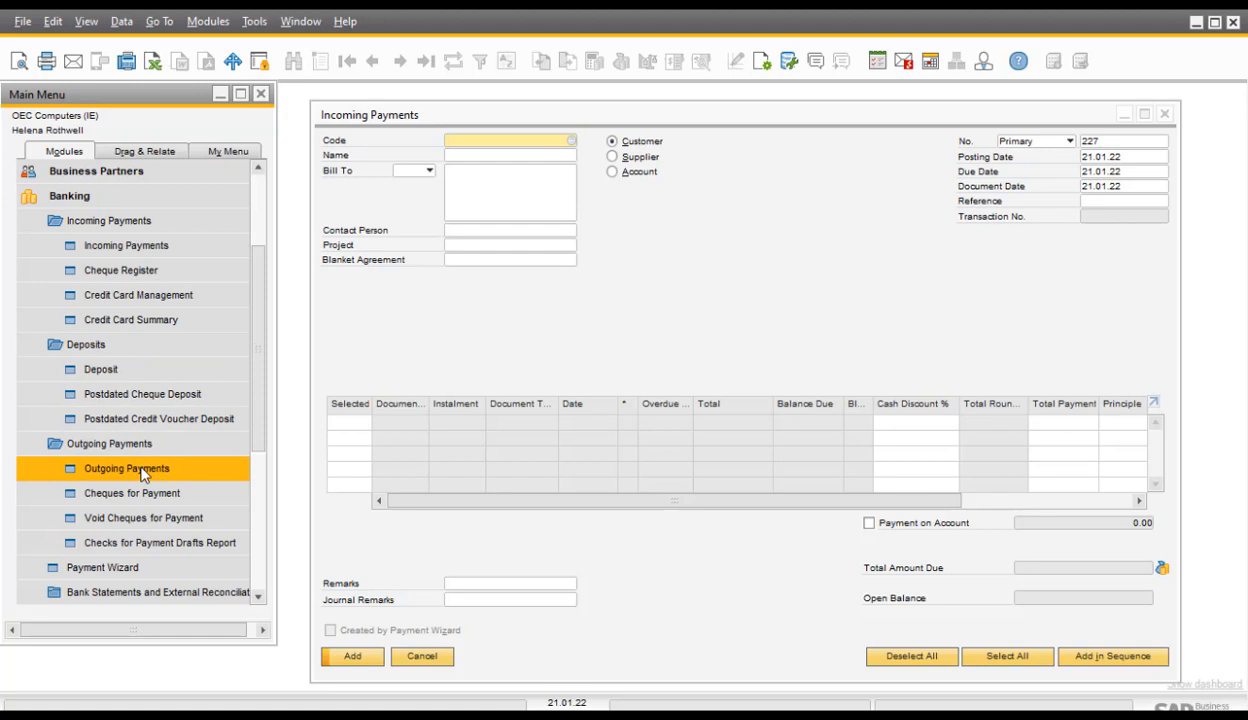
click(141, 470)
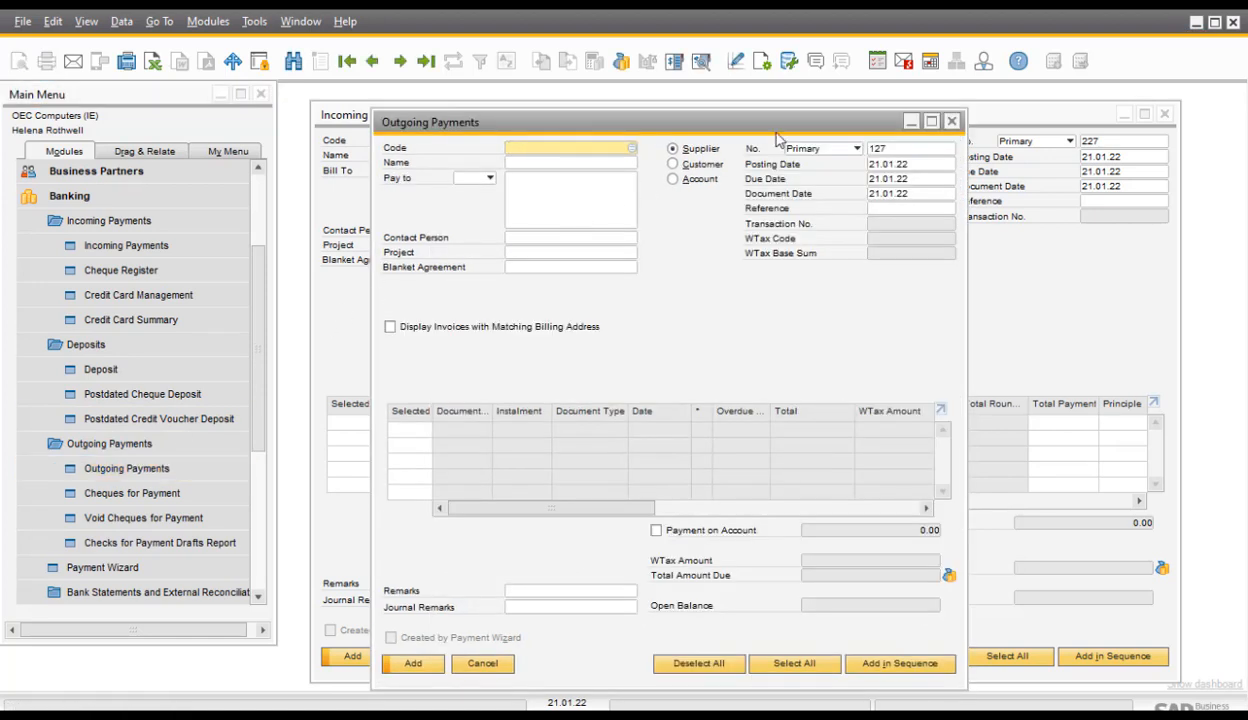
drag(778, 200, 726, 313)
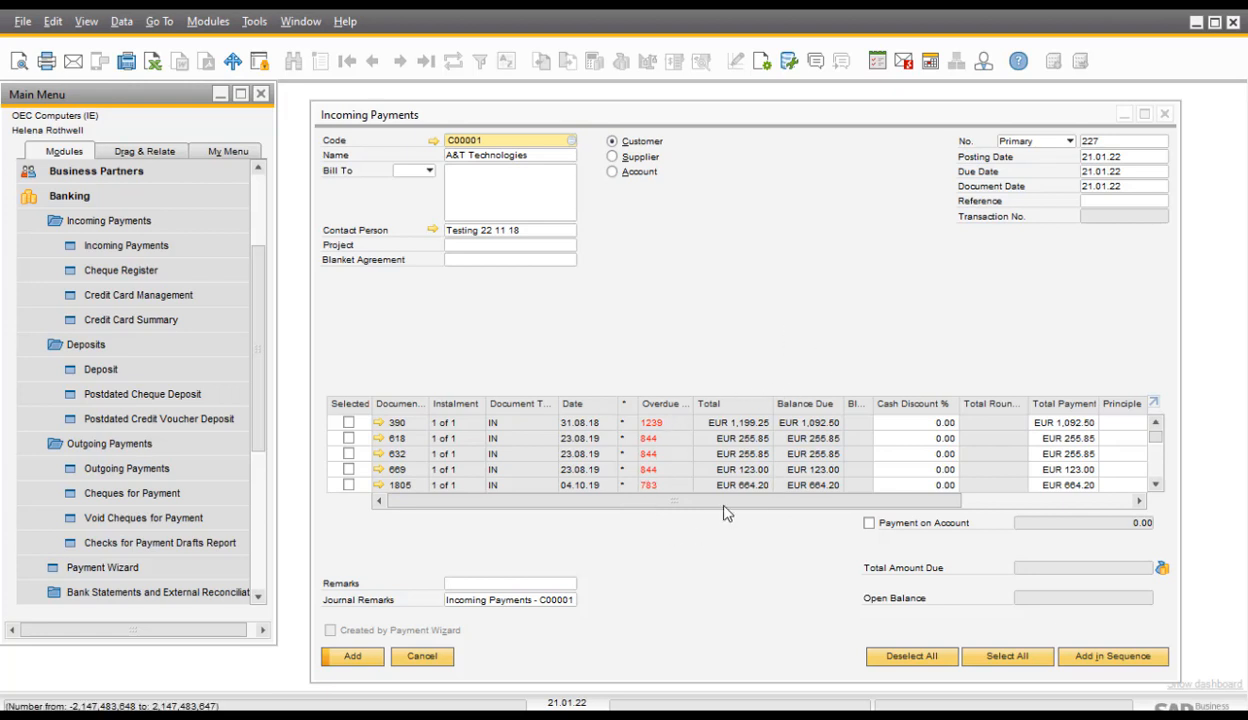
Expand the open documents table of the incoming payment and select the first three invoices.
click(1155, 404)
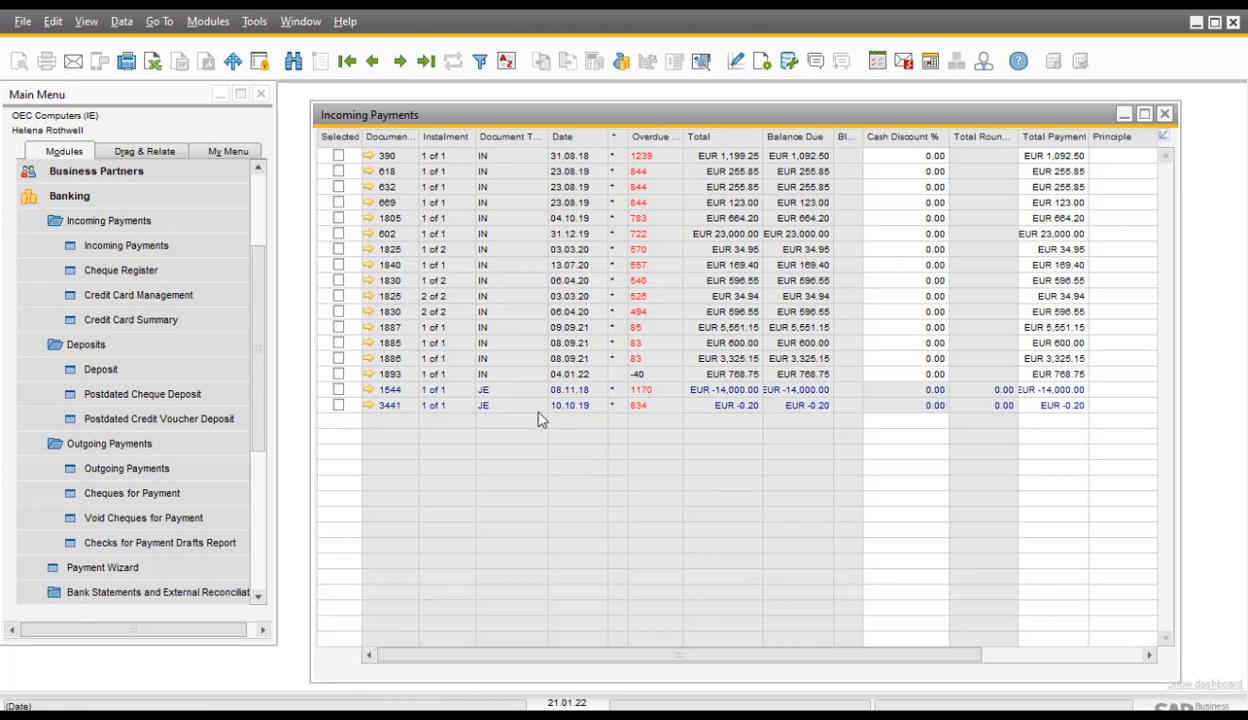
click(338, 157)
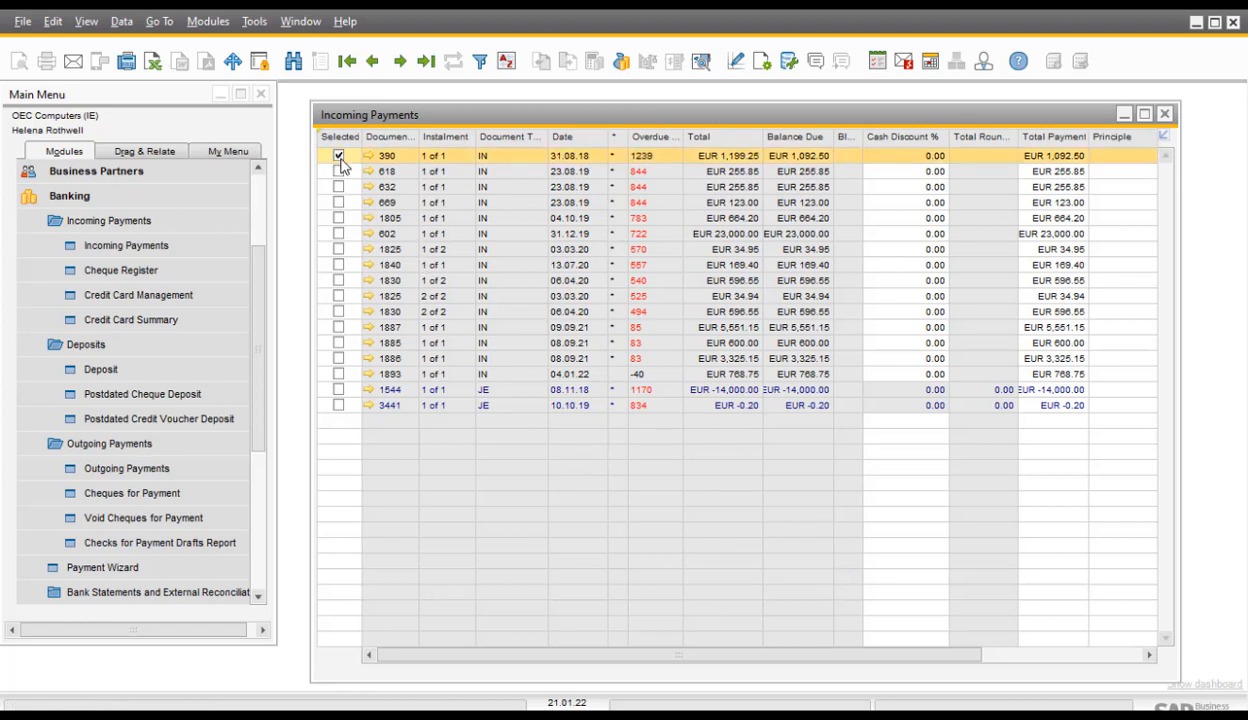
click(339, 173)
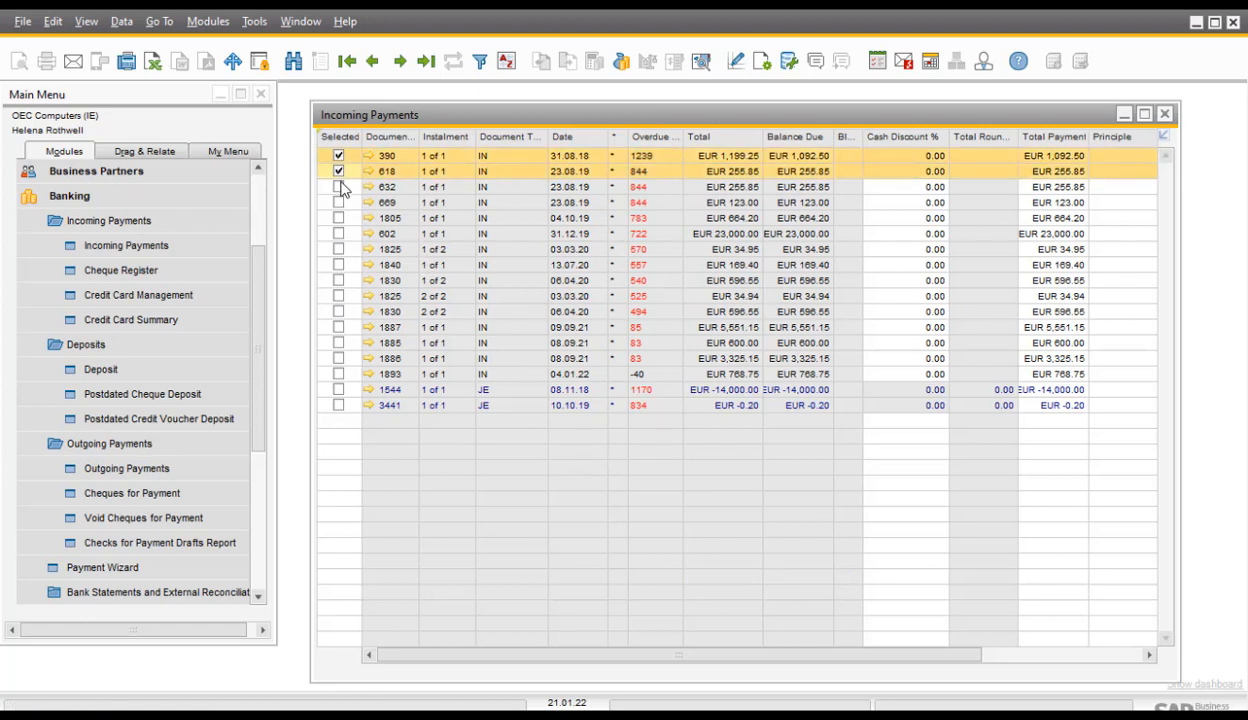
click(339, 187)
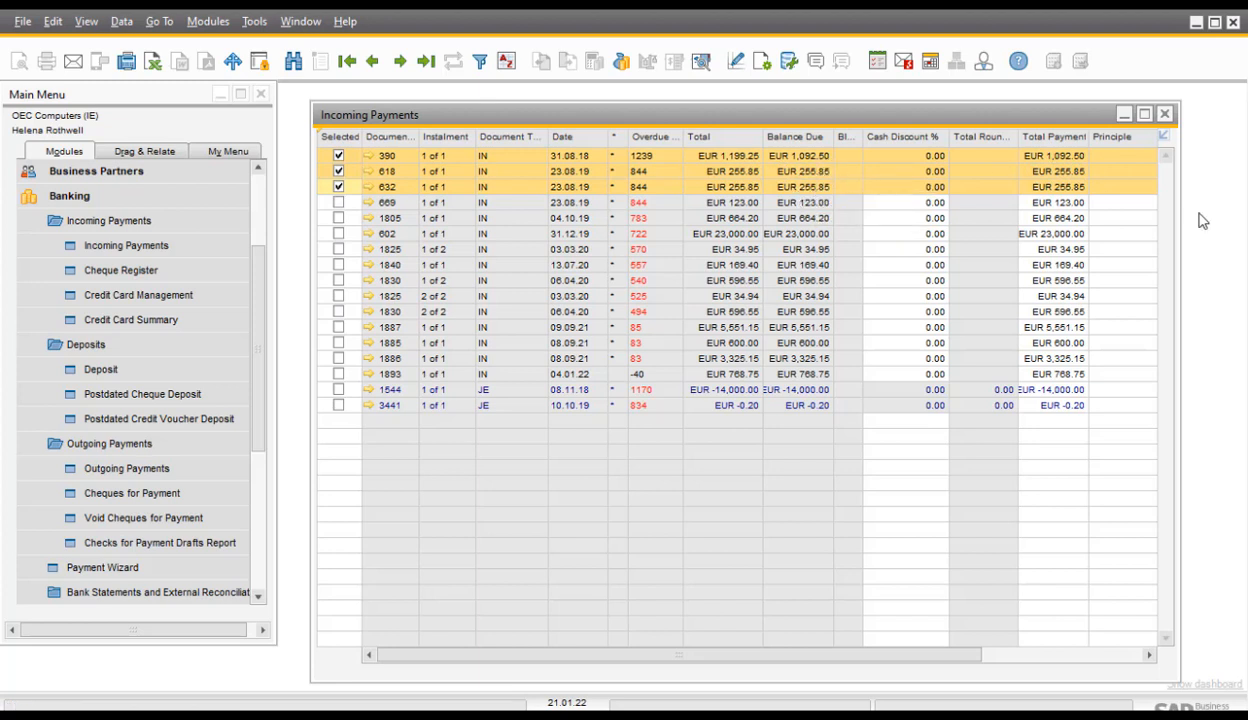
Set the first selected invoice's total payment to EUR 500.00 and collapse the table back to the full form.
click(1080, 156)
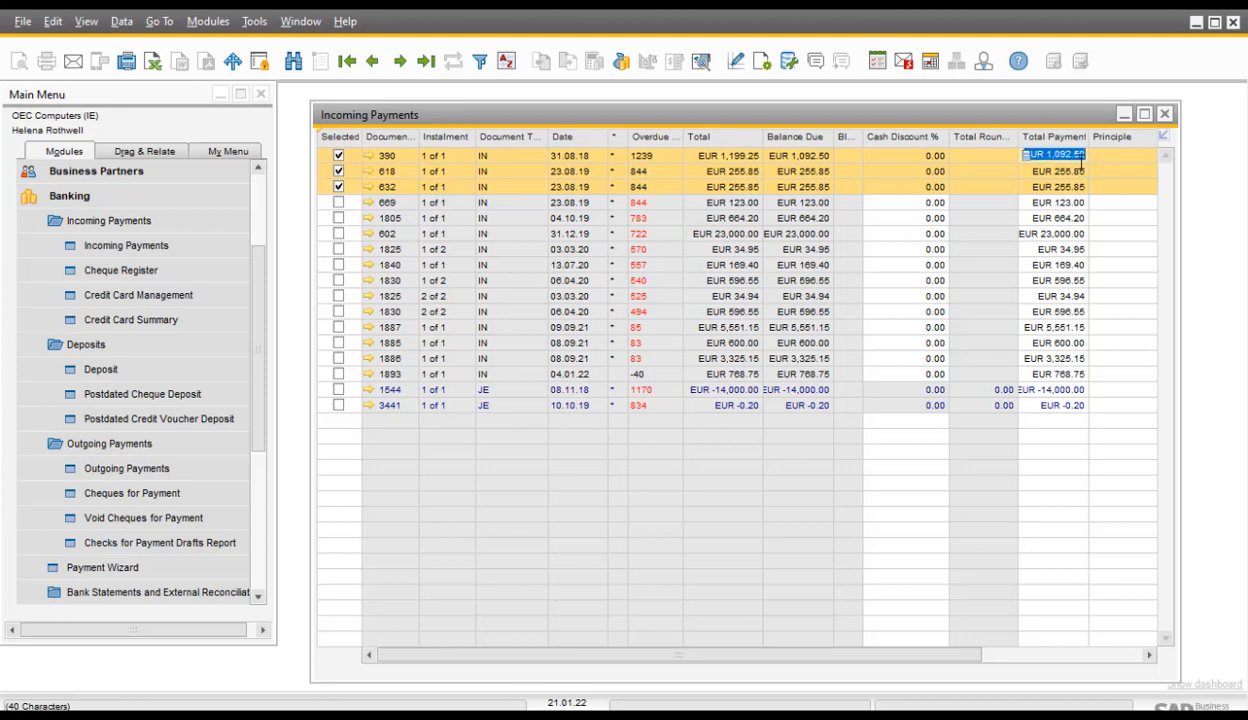
click(1124, 265)
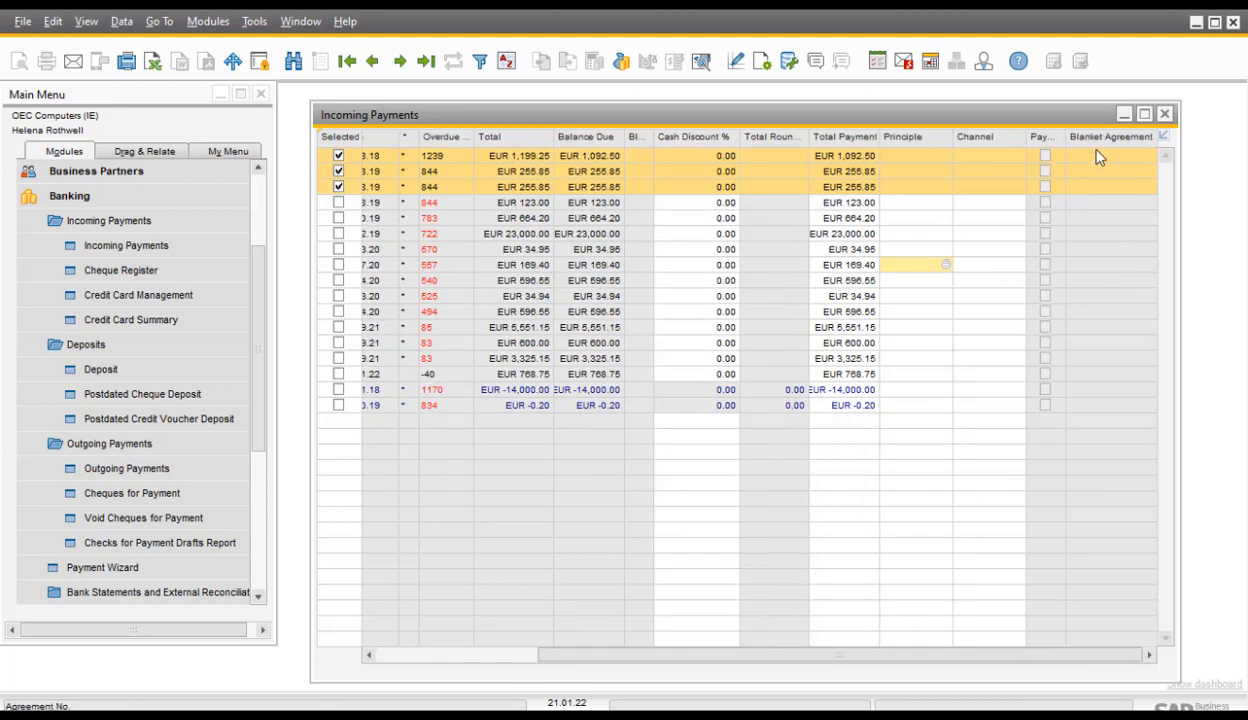
click(871, 158)
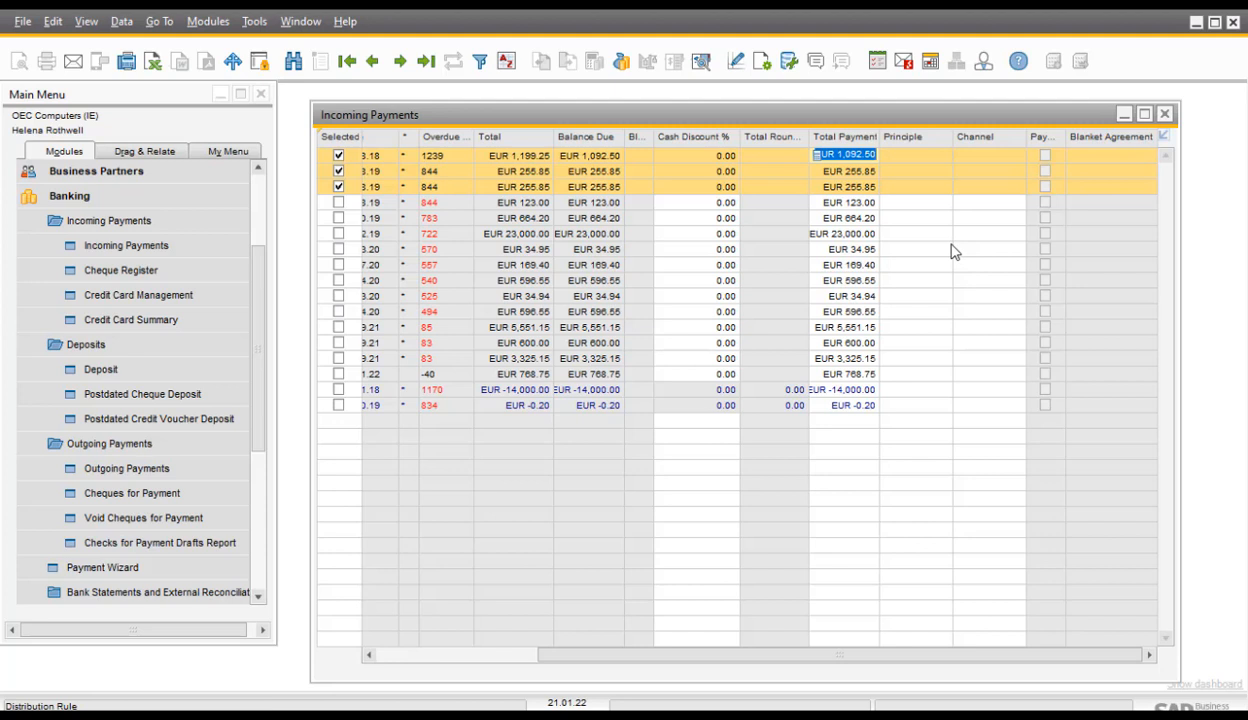
text(500)
key(Tab)
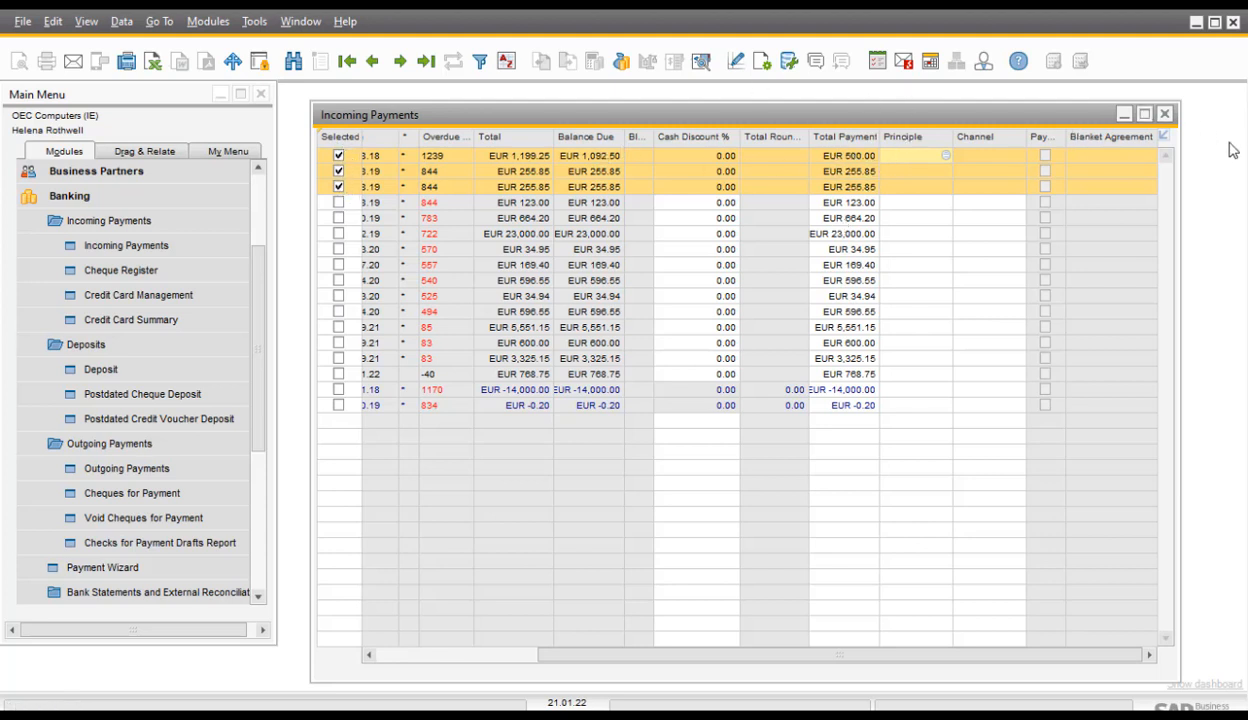
click(1164, 136)
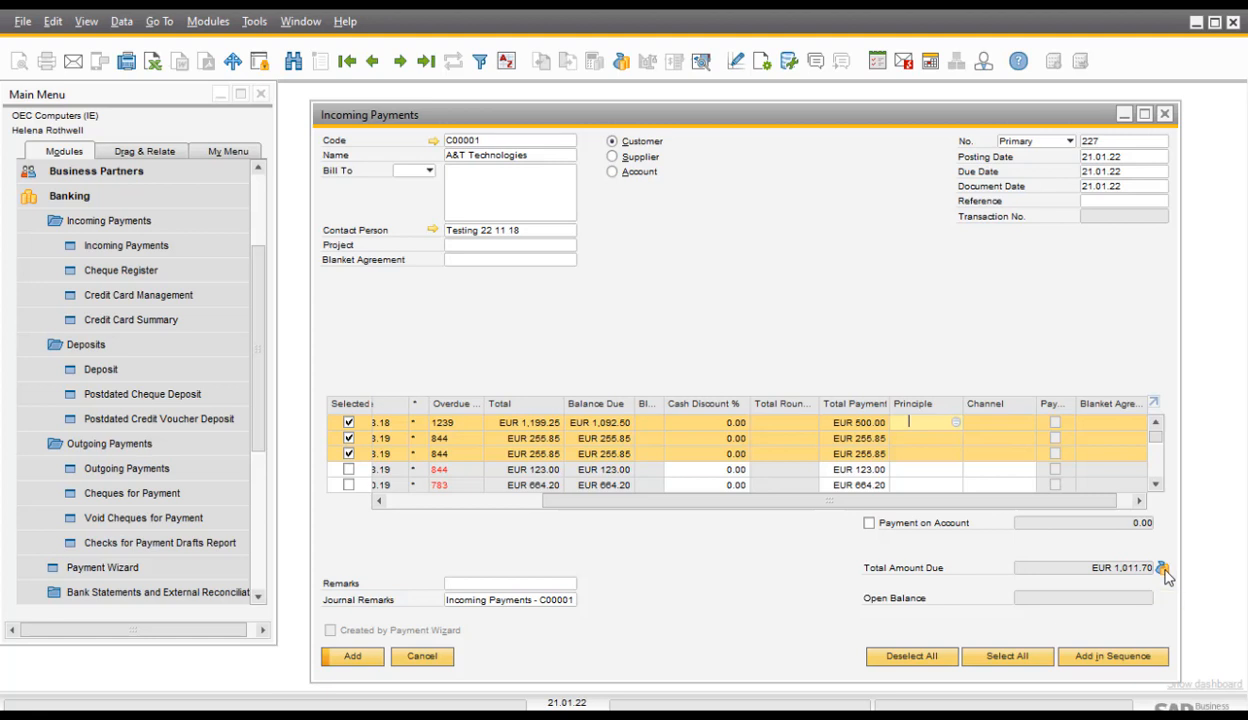
Open the payment means for the incoming payment and review the cheque, bank transfer, credit card and cash options.
click(1162, 568)
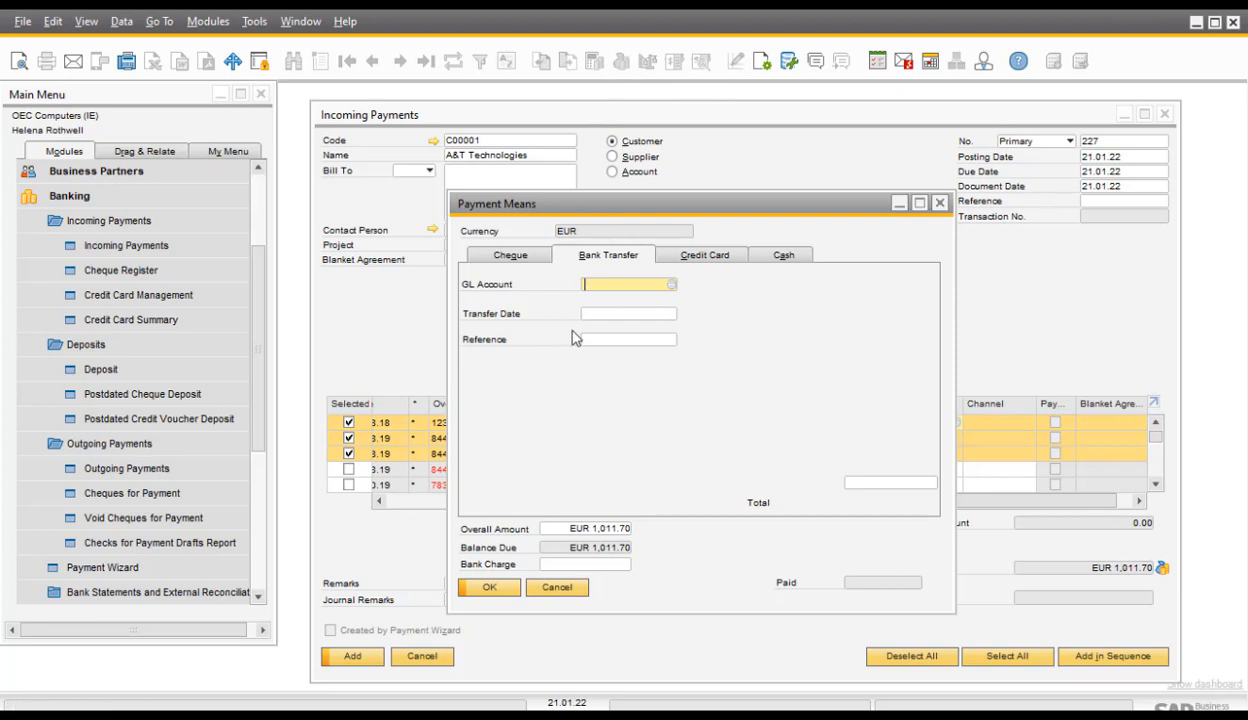
click(508, 262)
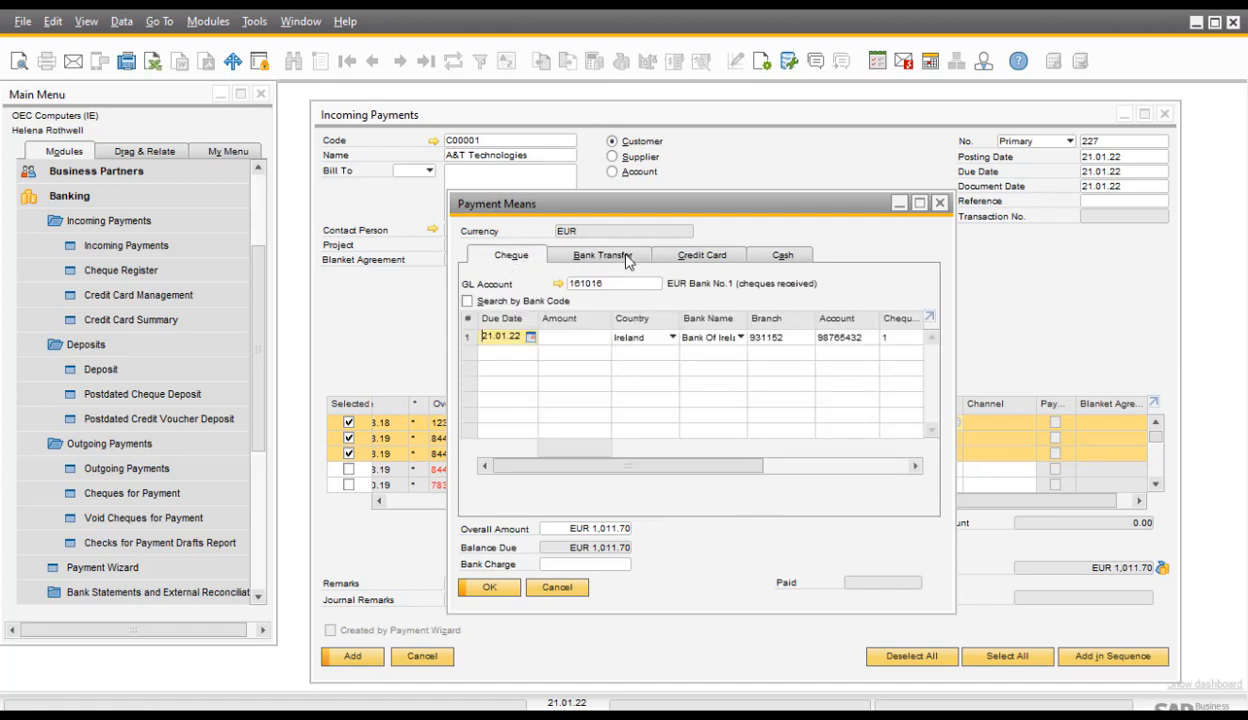
click(628, 258)
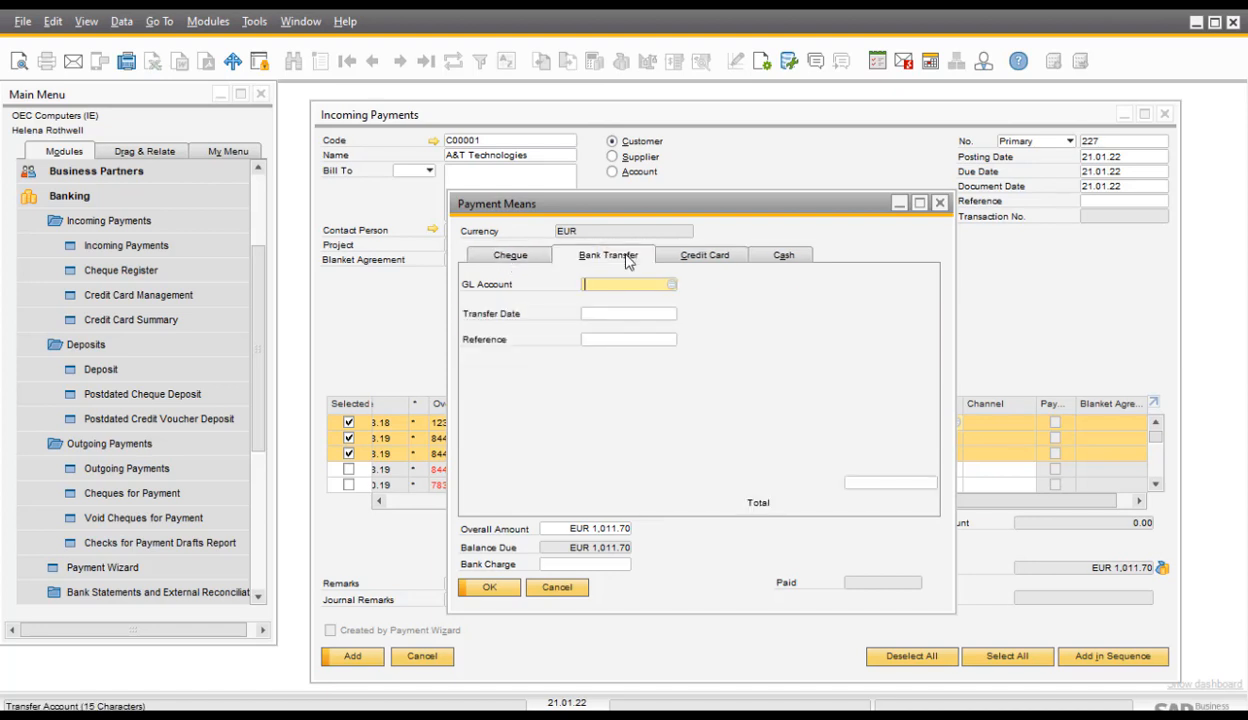
click(694, 258)
click(778, 254)
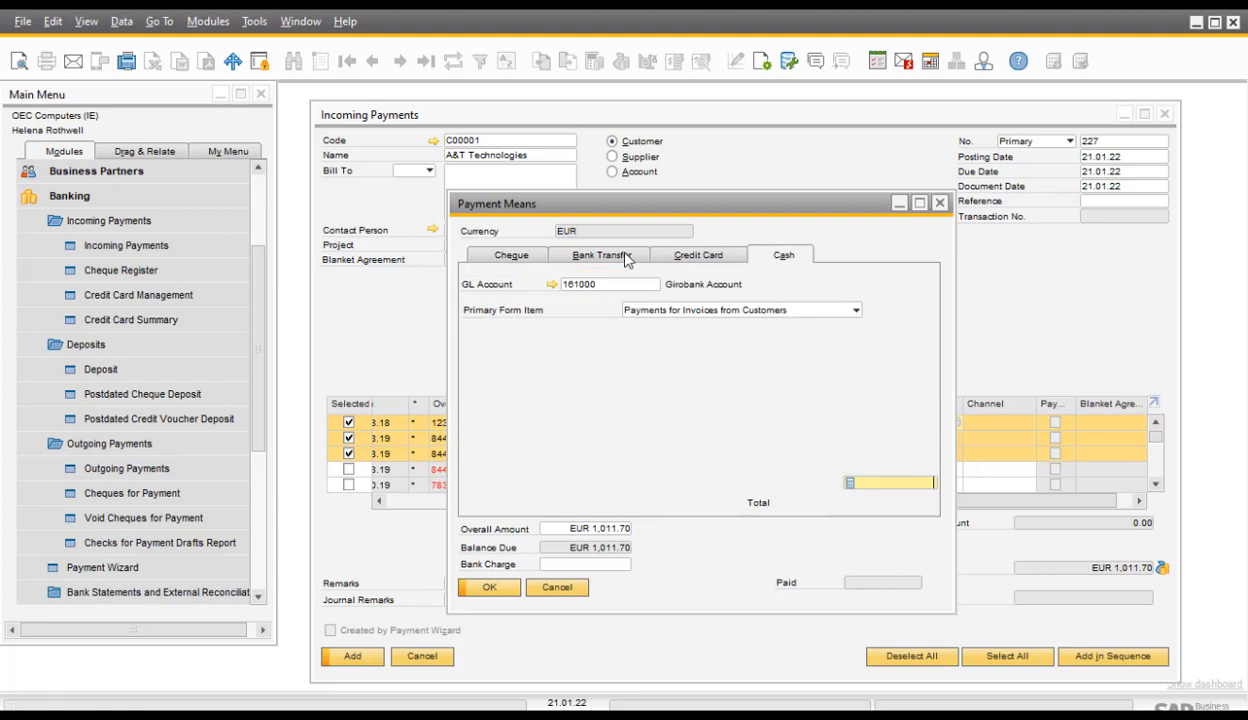
Fill in the bank transfer with GL account EUR Bank Account No. 1, transfer date 21.01.22 and reference eft.
click(627, 260)
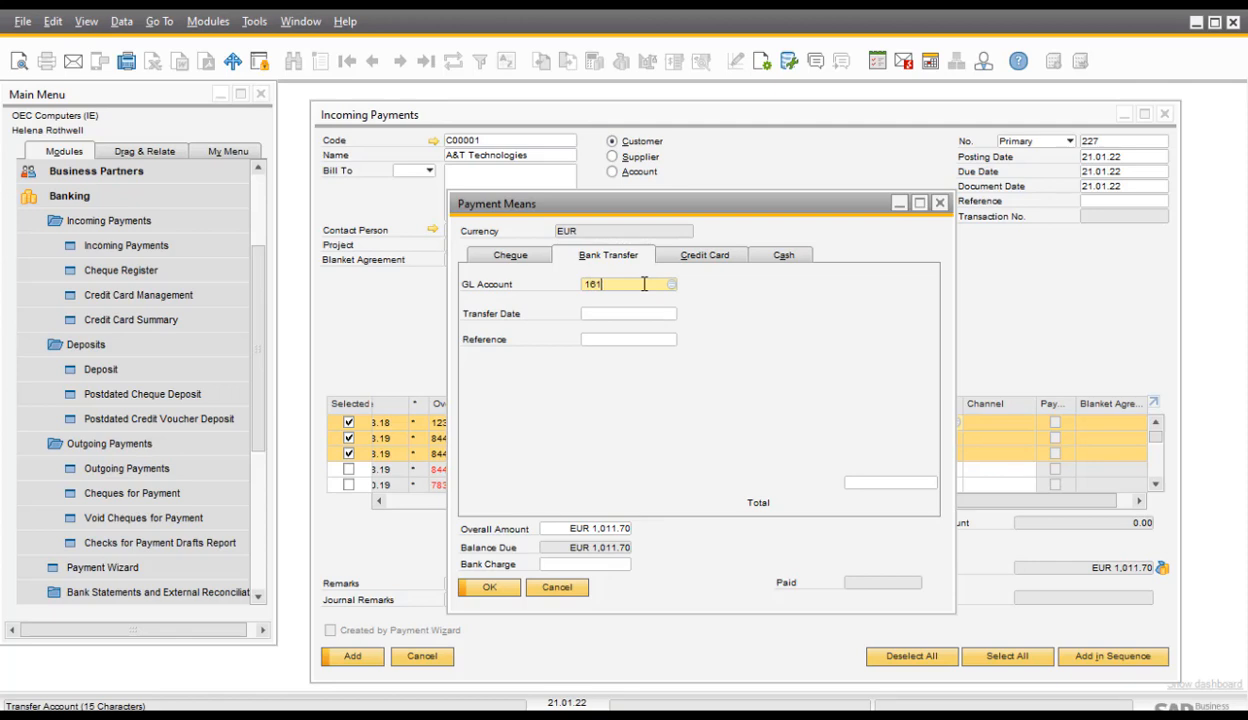
key(Tab)
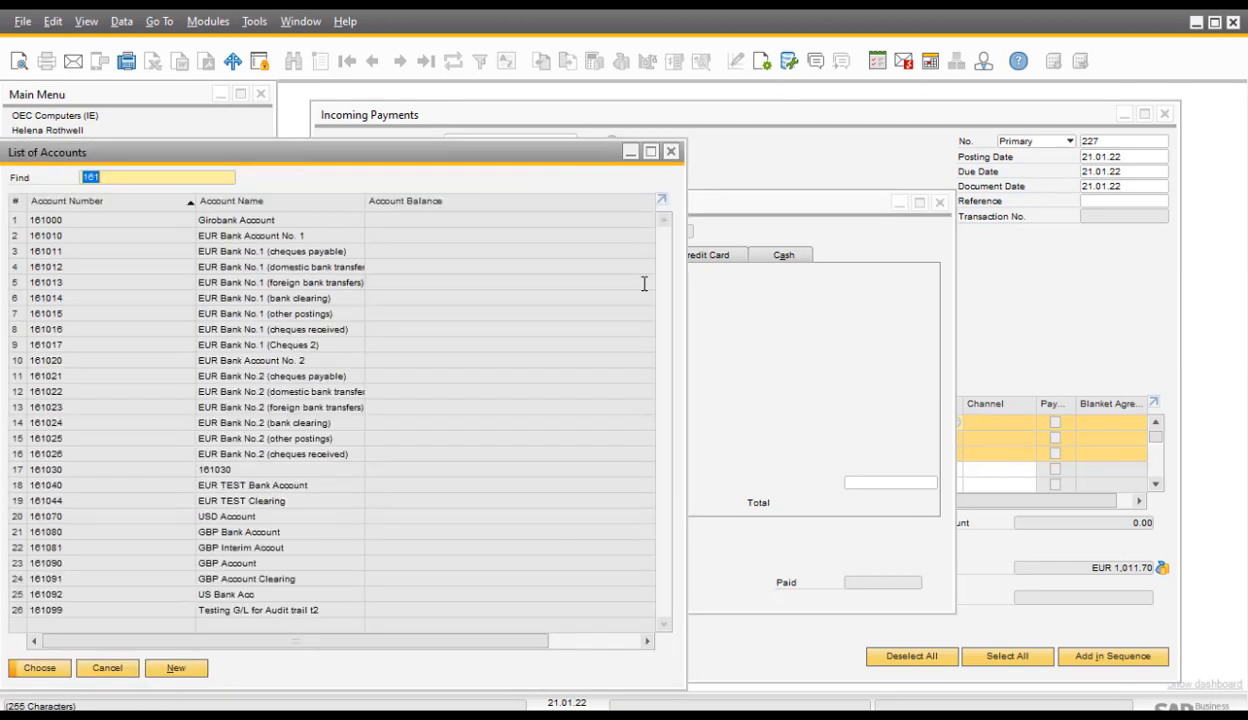
double_click(134, 236)
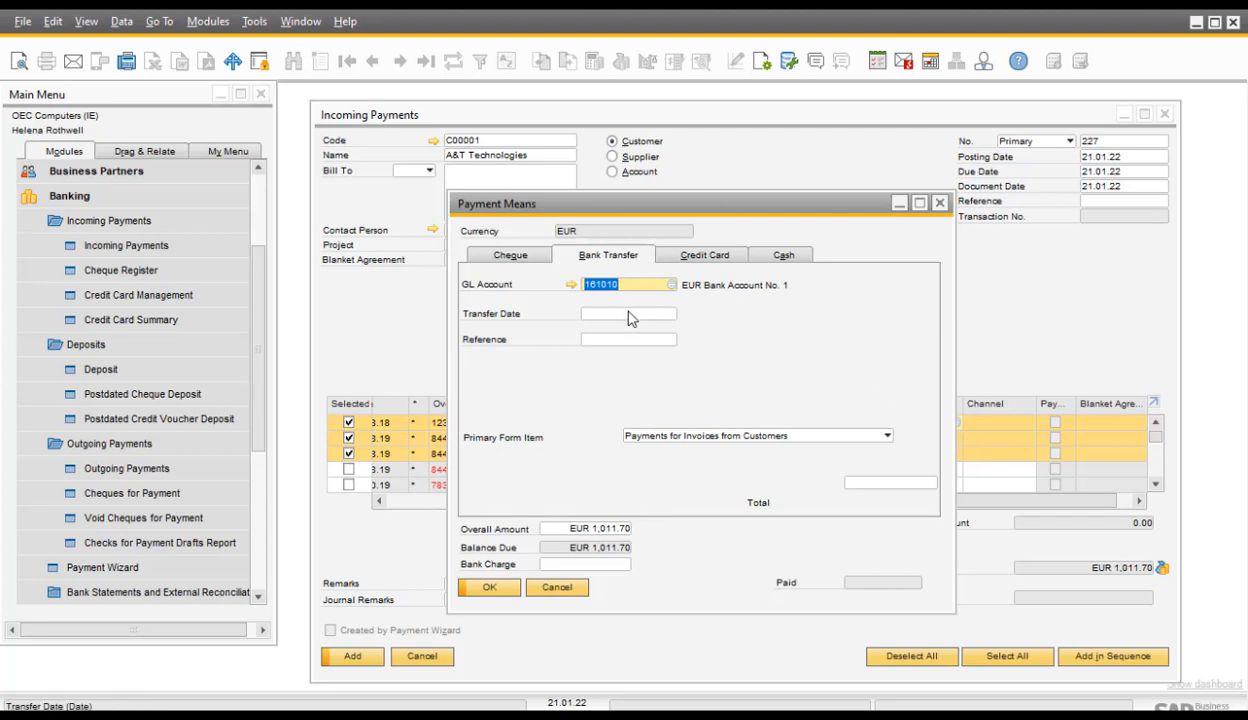
click(629, 313)
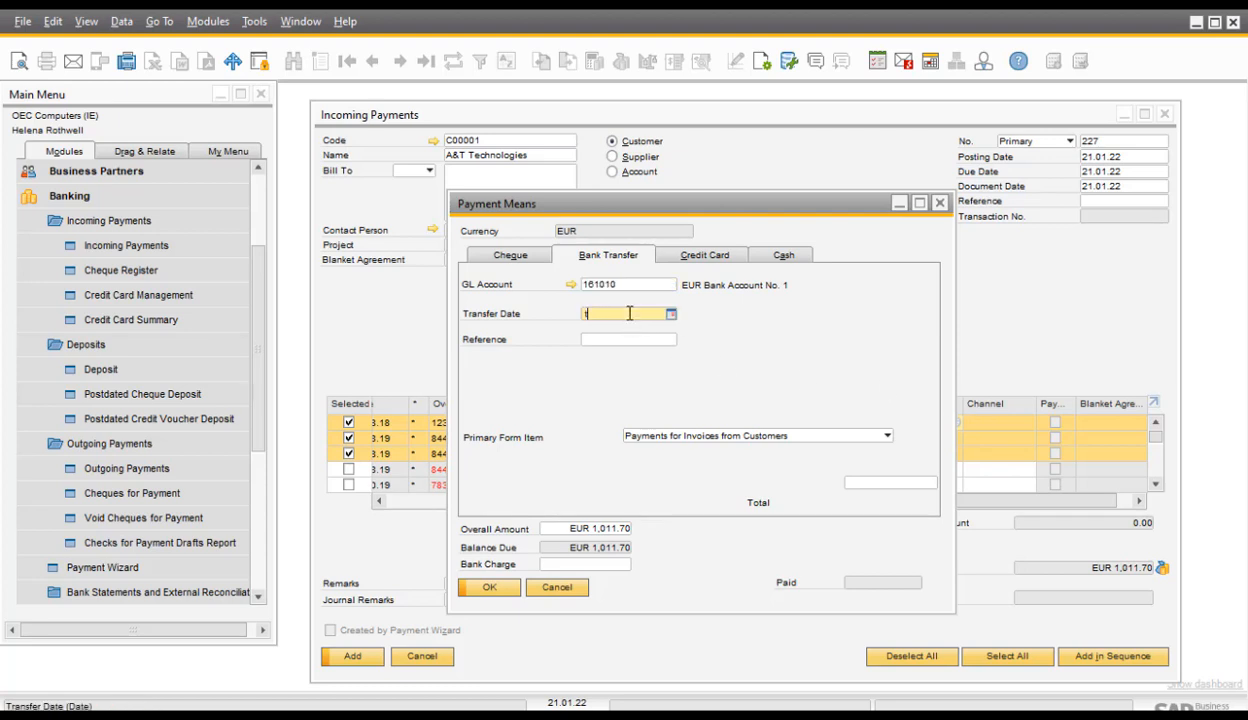
key(Tab)
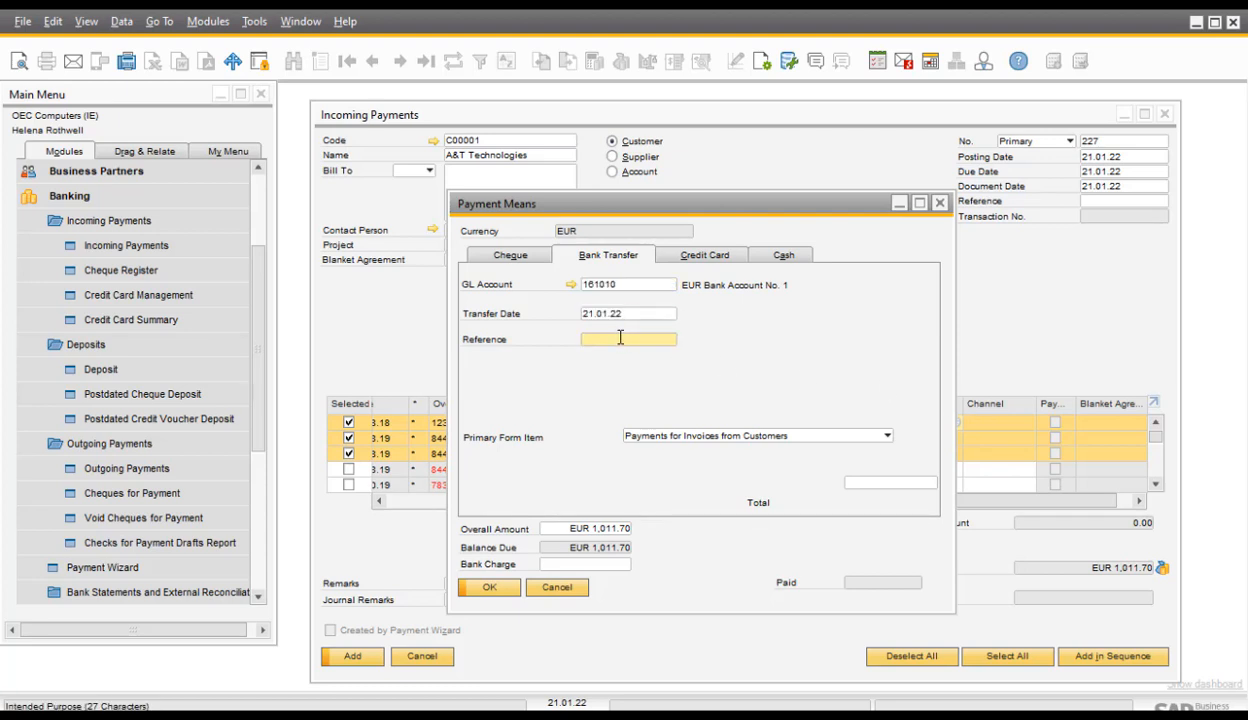
key(Tab)
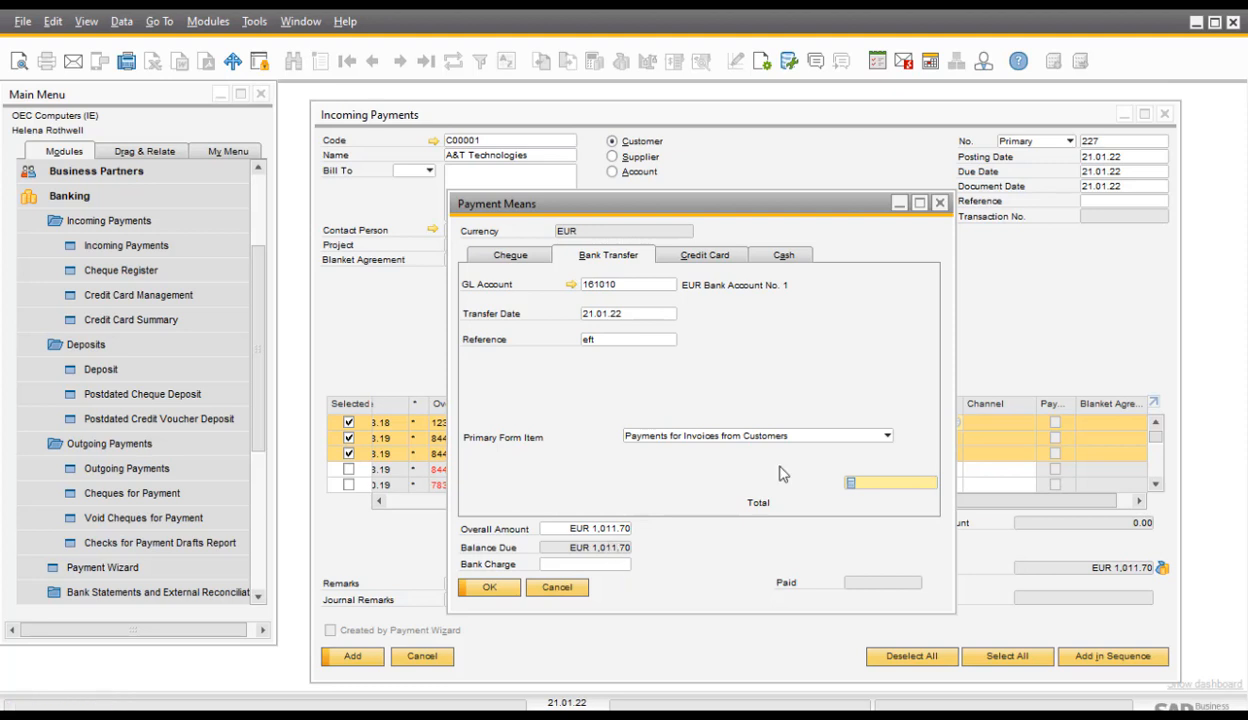
Set the bank transfer amount to EUR 1,000.00.
click(915, 483)
text(1000)
key(Tab)
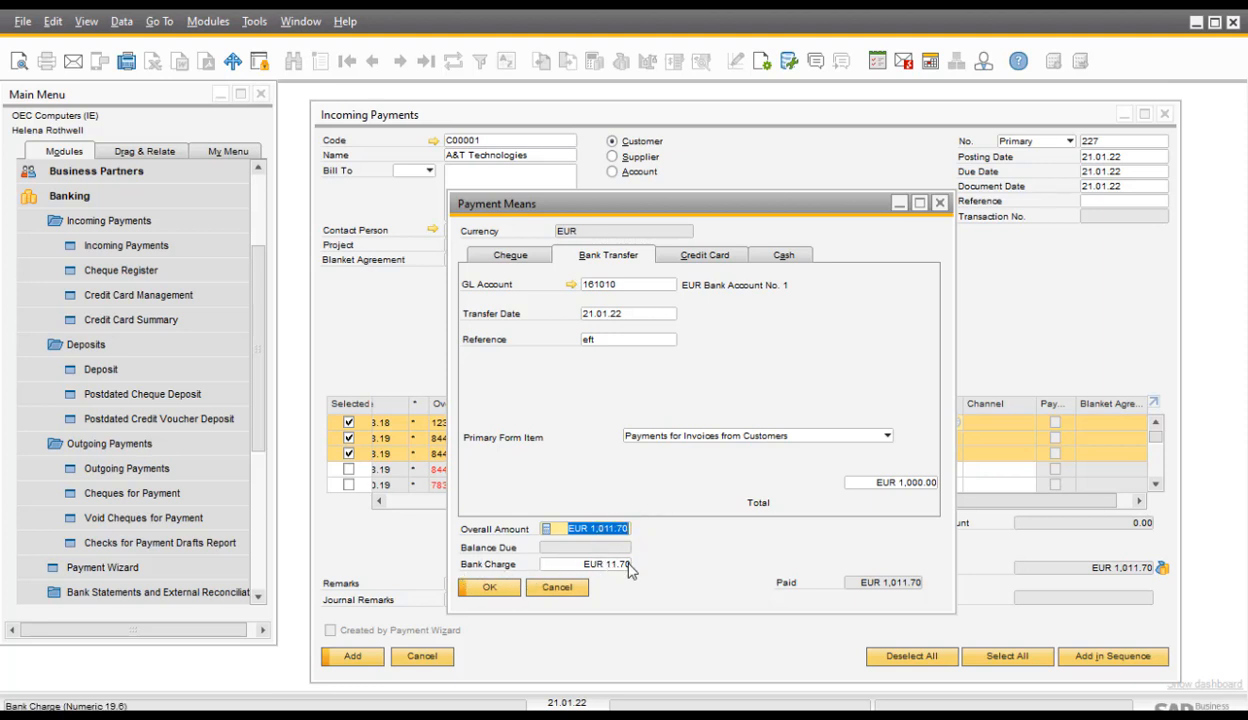
Set the bank transfer amount to EUR 1,011.70 and accept the payment means.
click(918, 483)
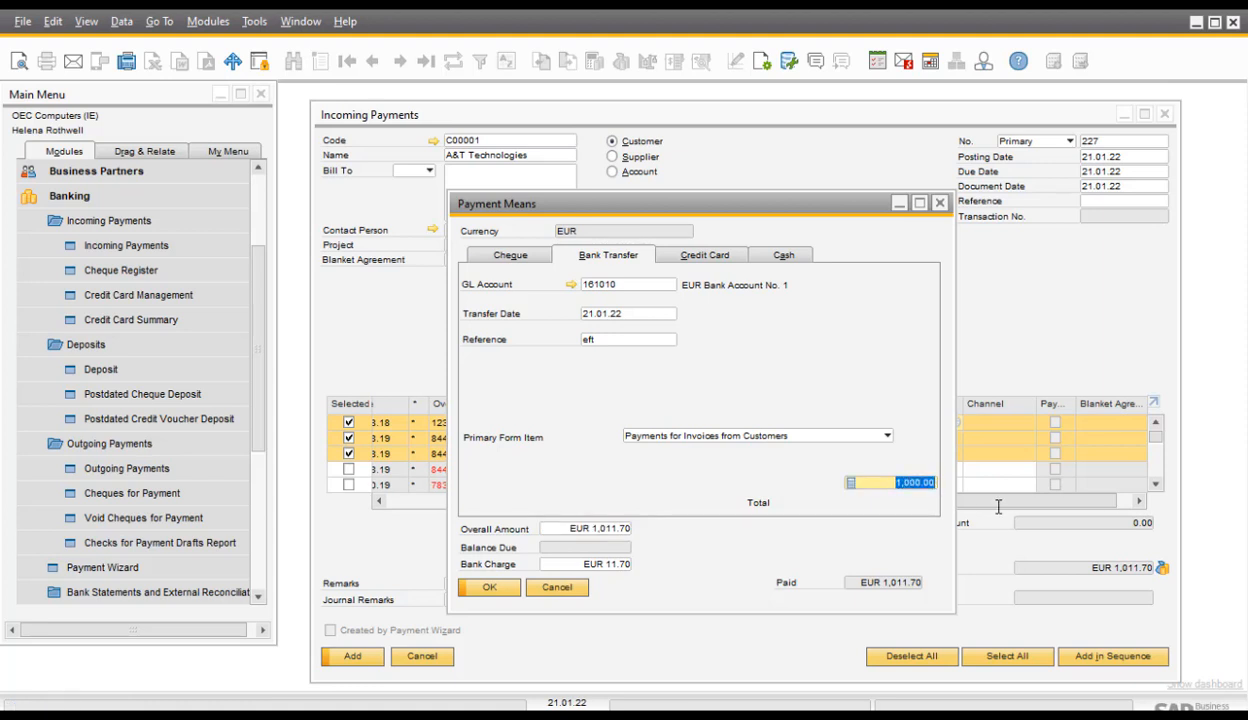
text(1011.70)
key(Tab)
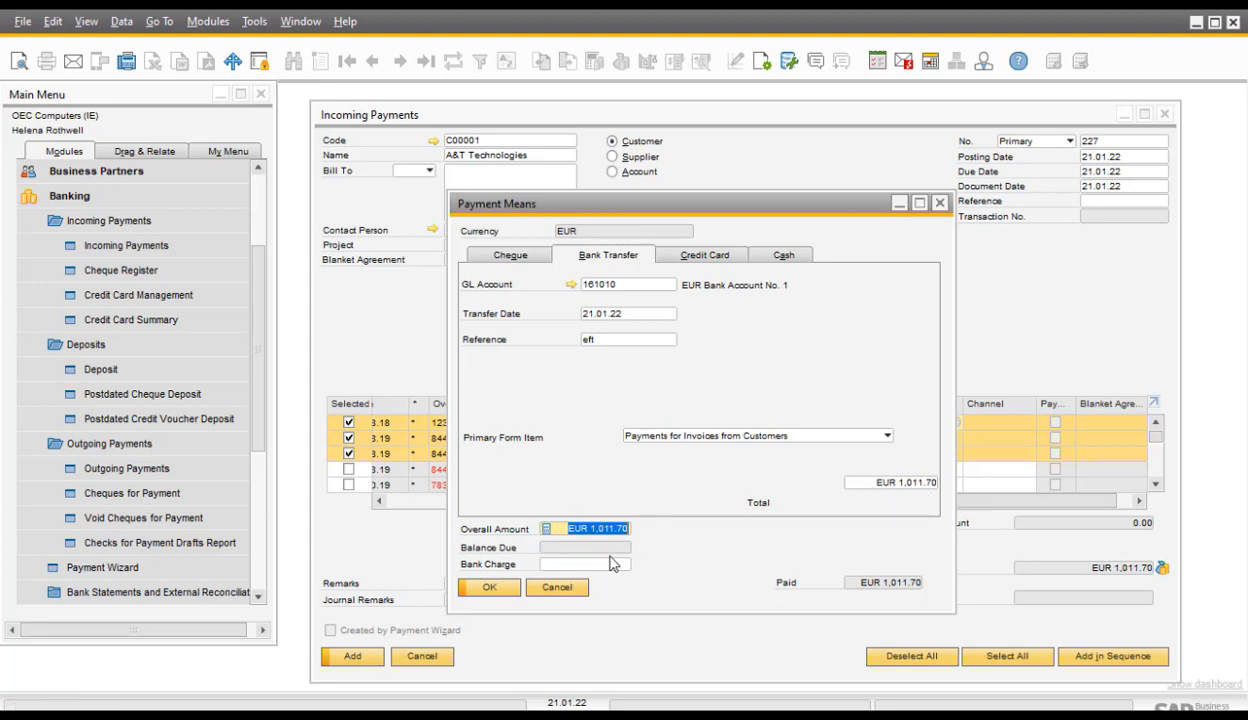
click(490, 593)
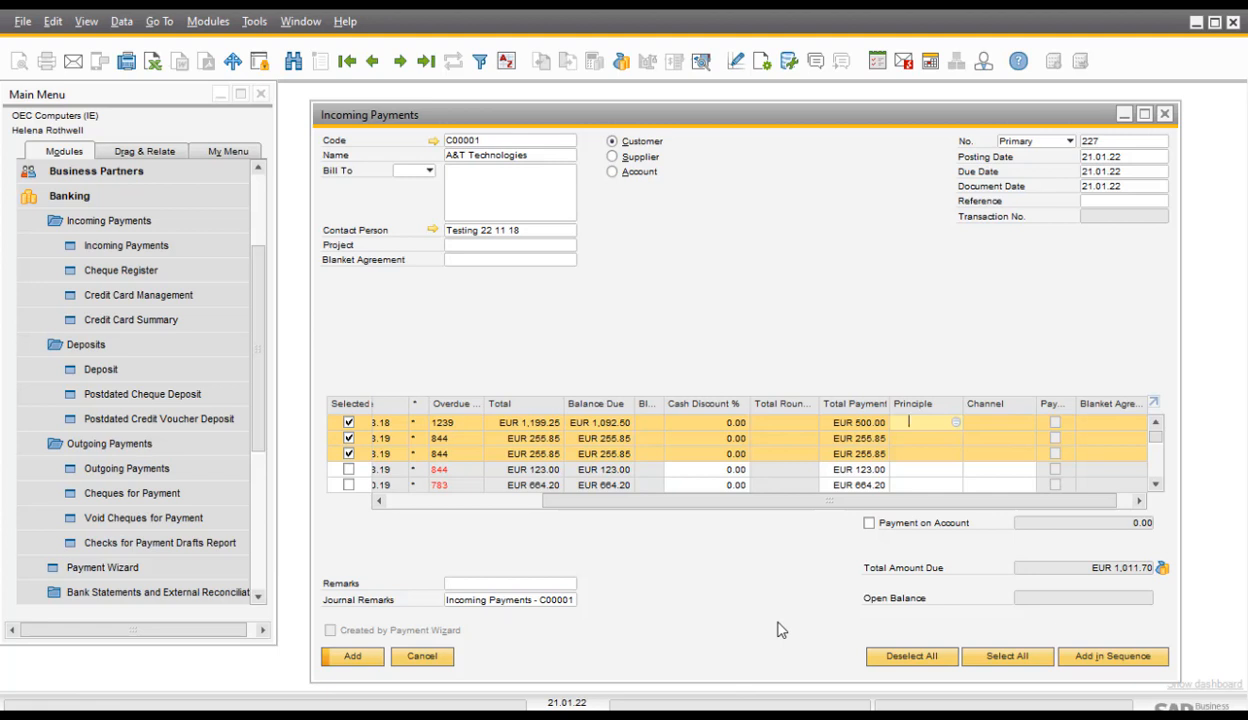
Add the incoming payment and confirm that the document is posted.
click(352, 656)
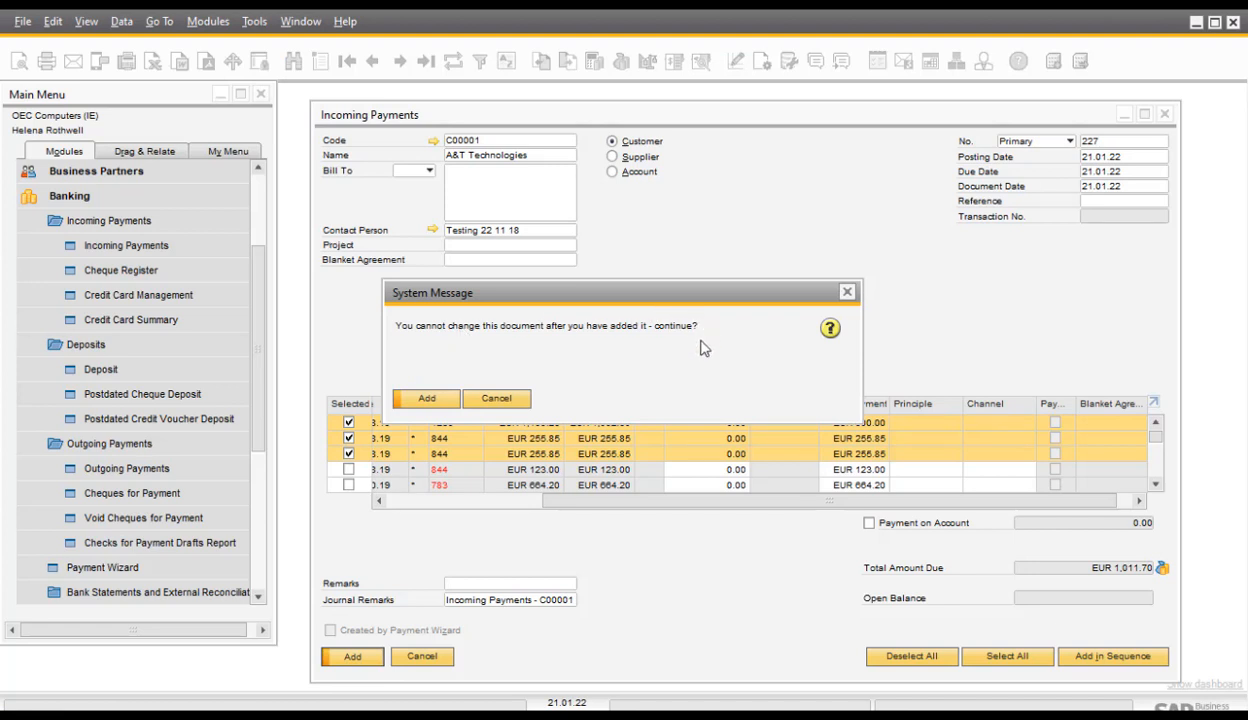
click(426, 399)
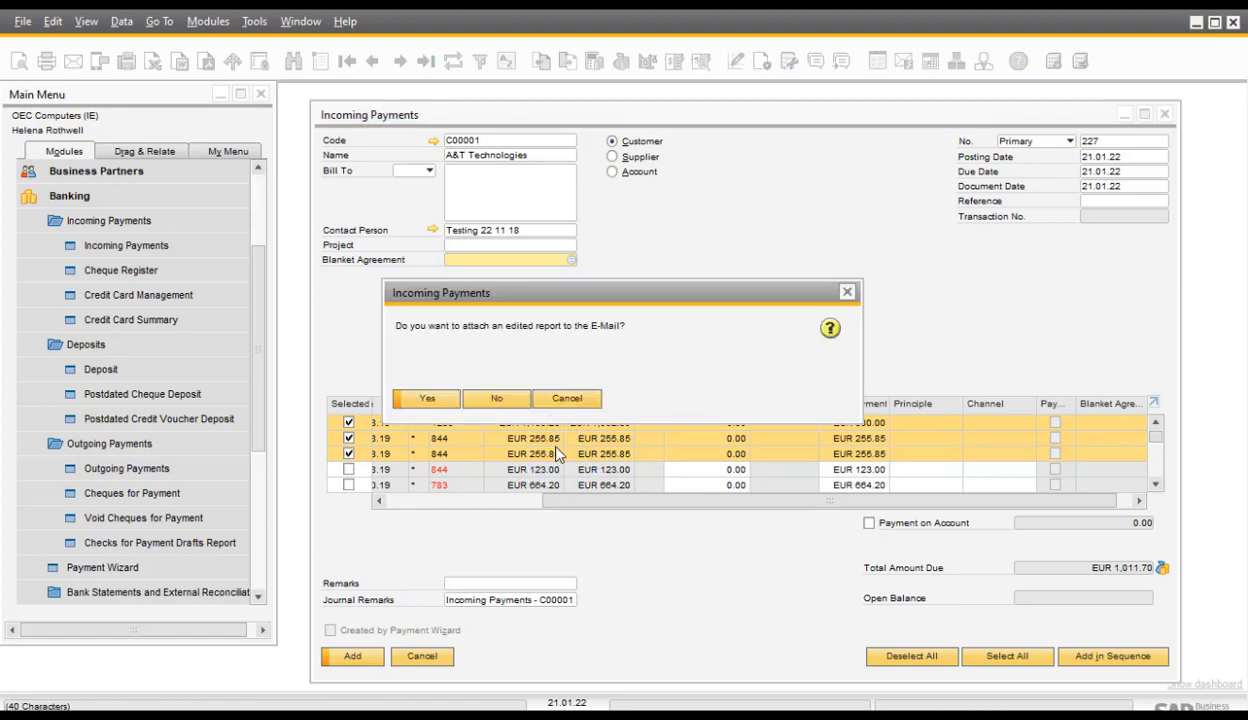
drag(555, 295, 652, 176)
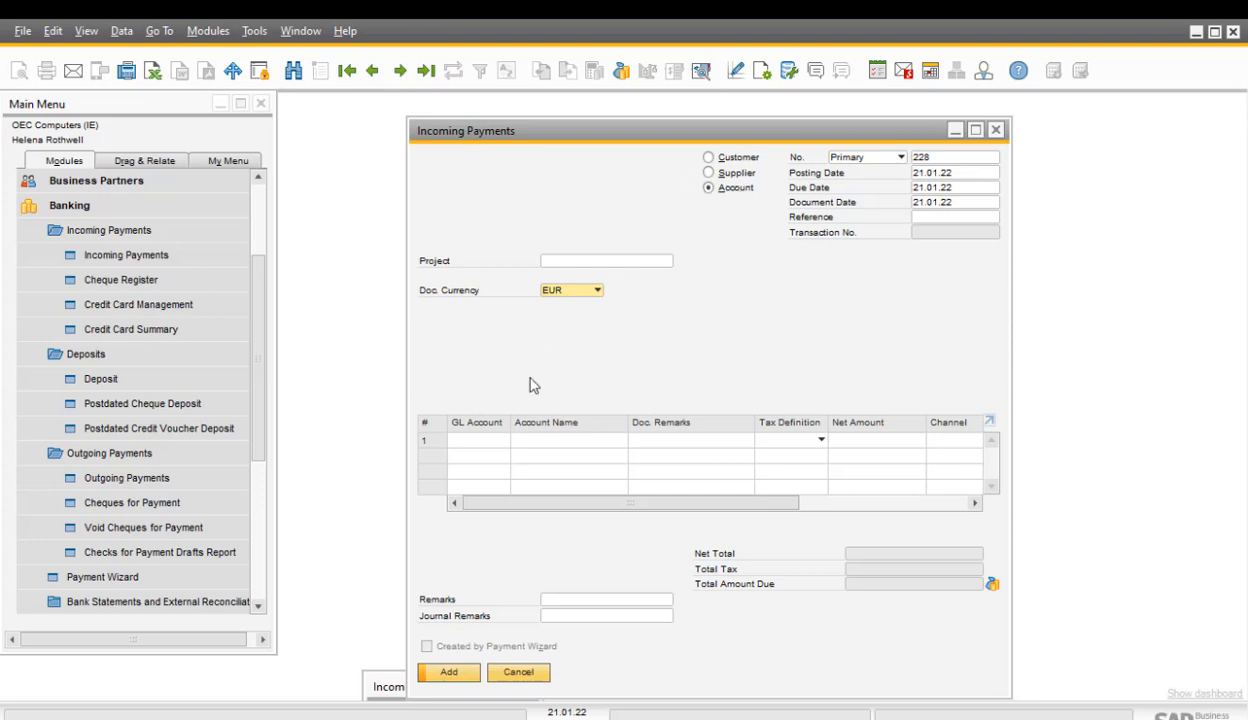
Switch the new incoming payment to the Customer type, choose A&T Technologies and enable Payment on Account.
click(475, 440)
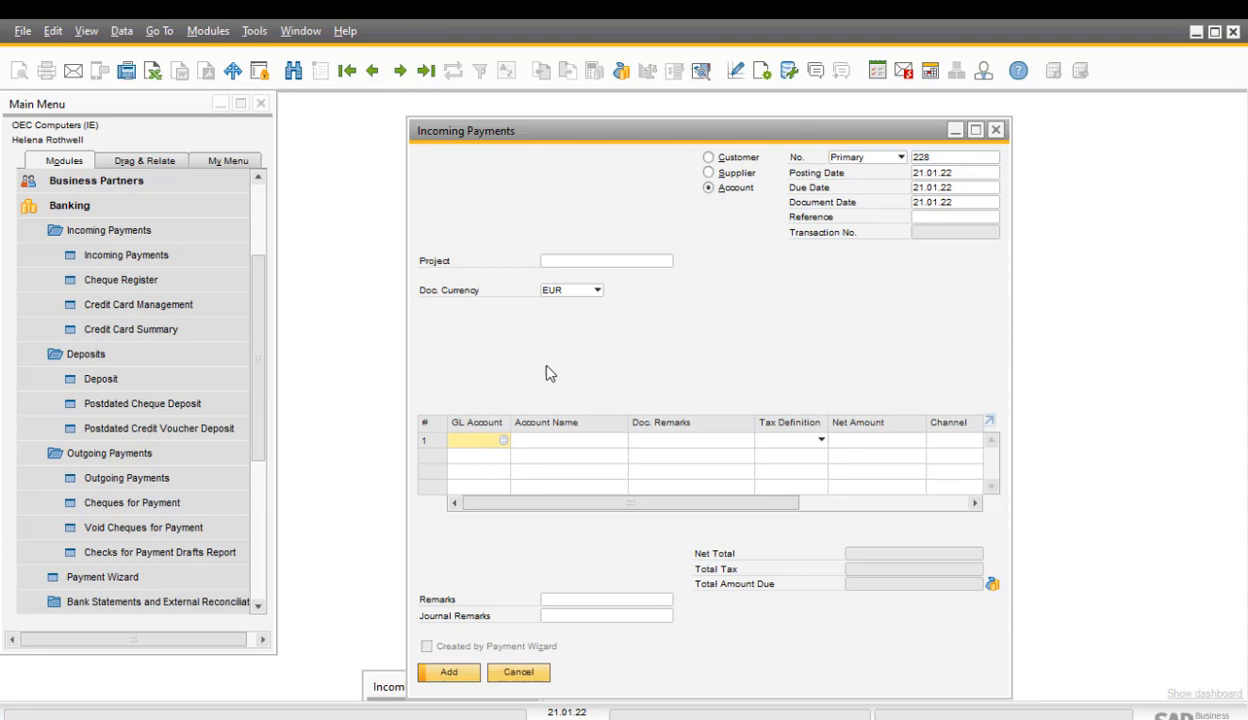
click(708, 158)
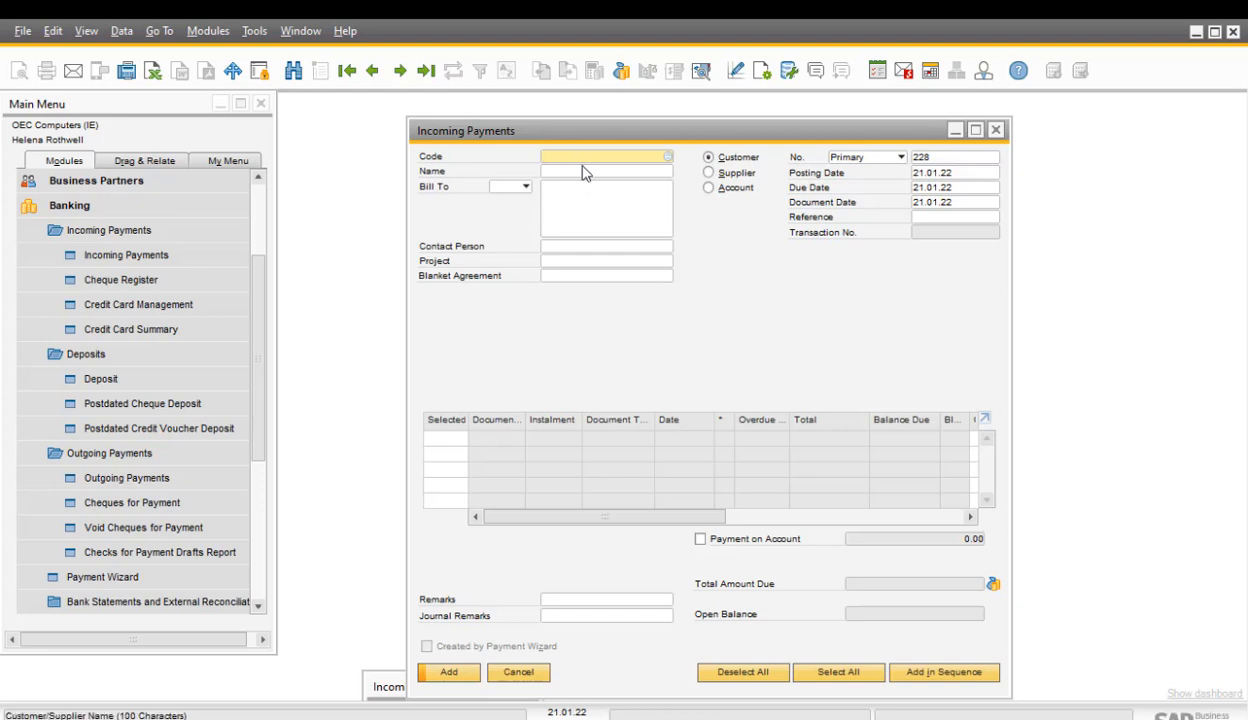
click(580, 171)
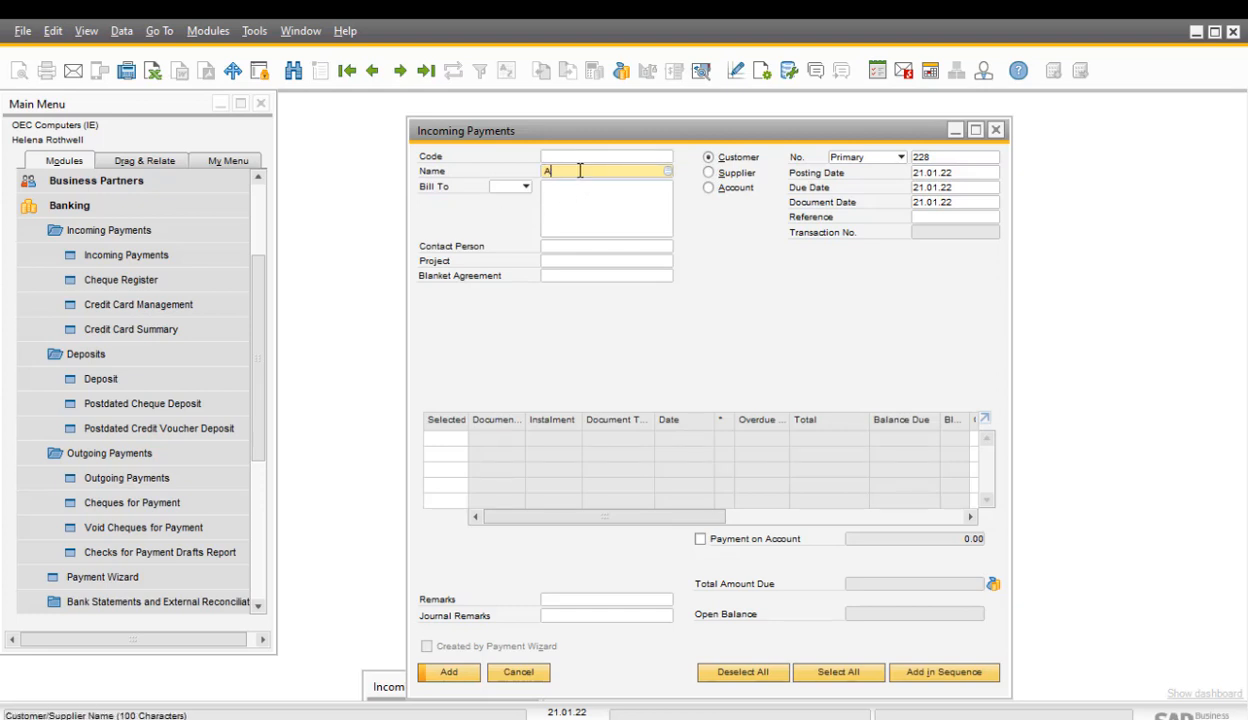
text(A&T)
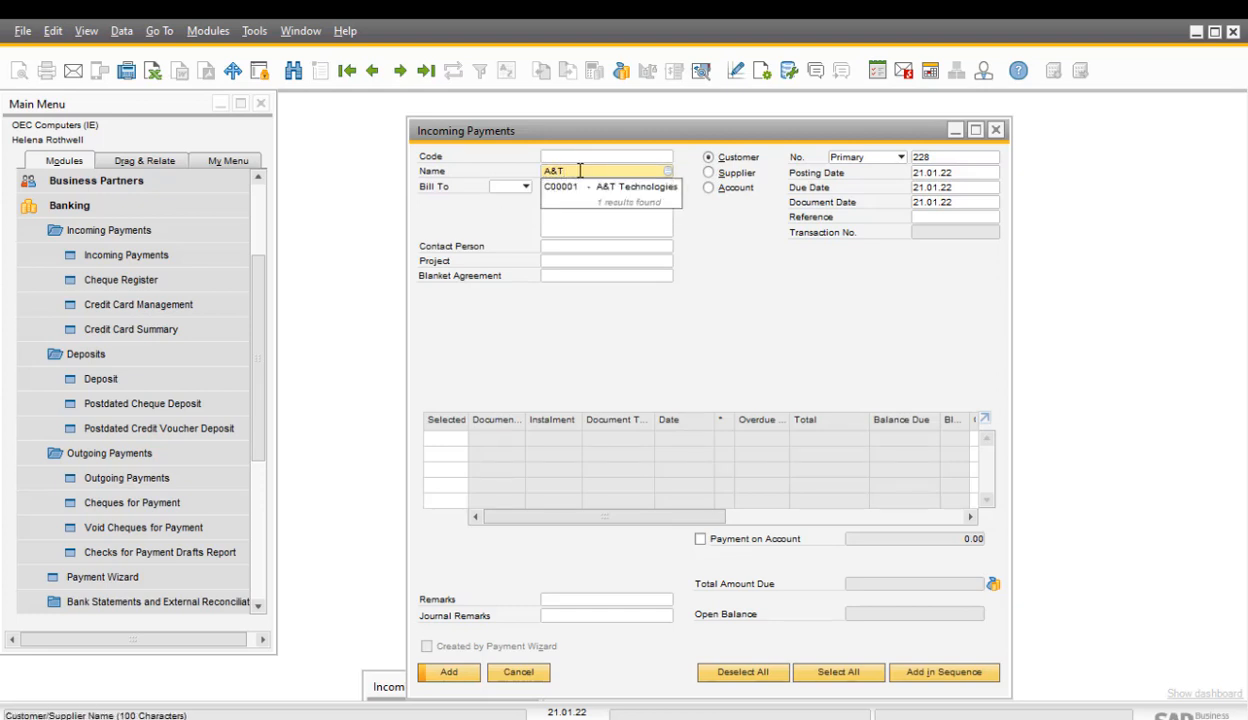
key(Tab)
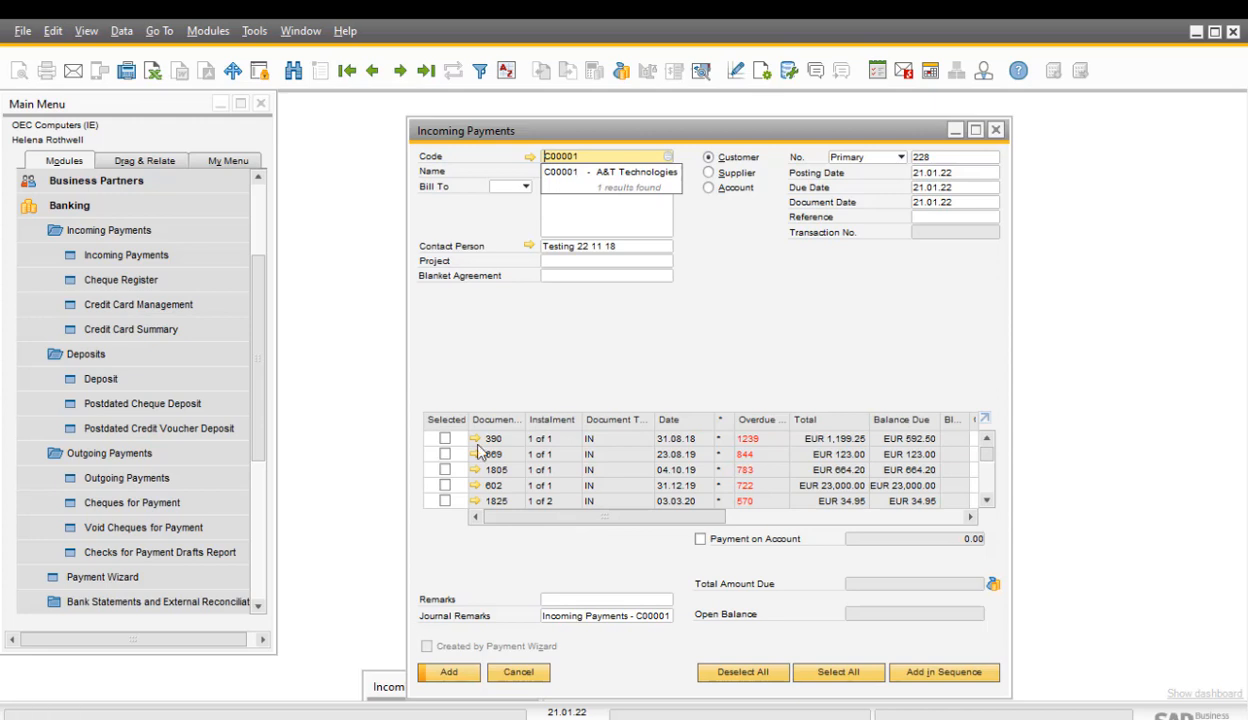
click(700, 539)
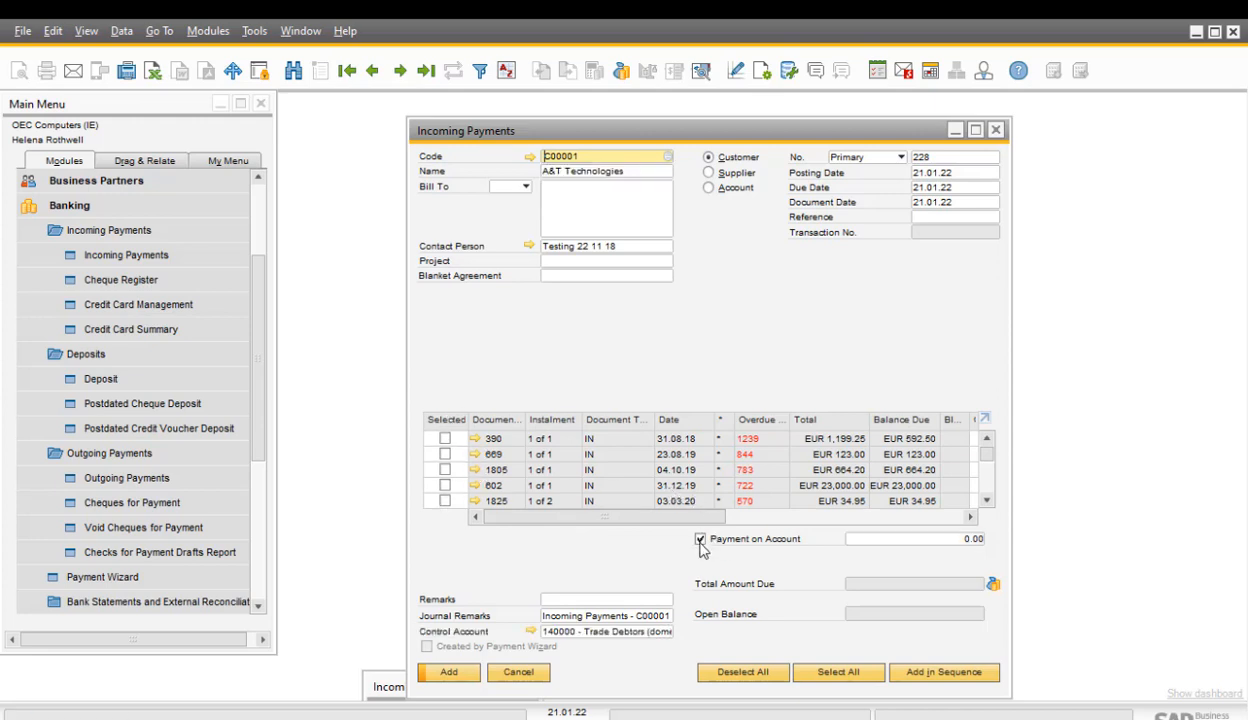
Set the payment on account amount to 10,000.00.
click(922, 546)
text(10)
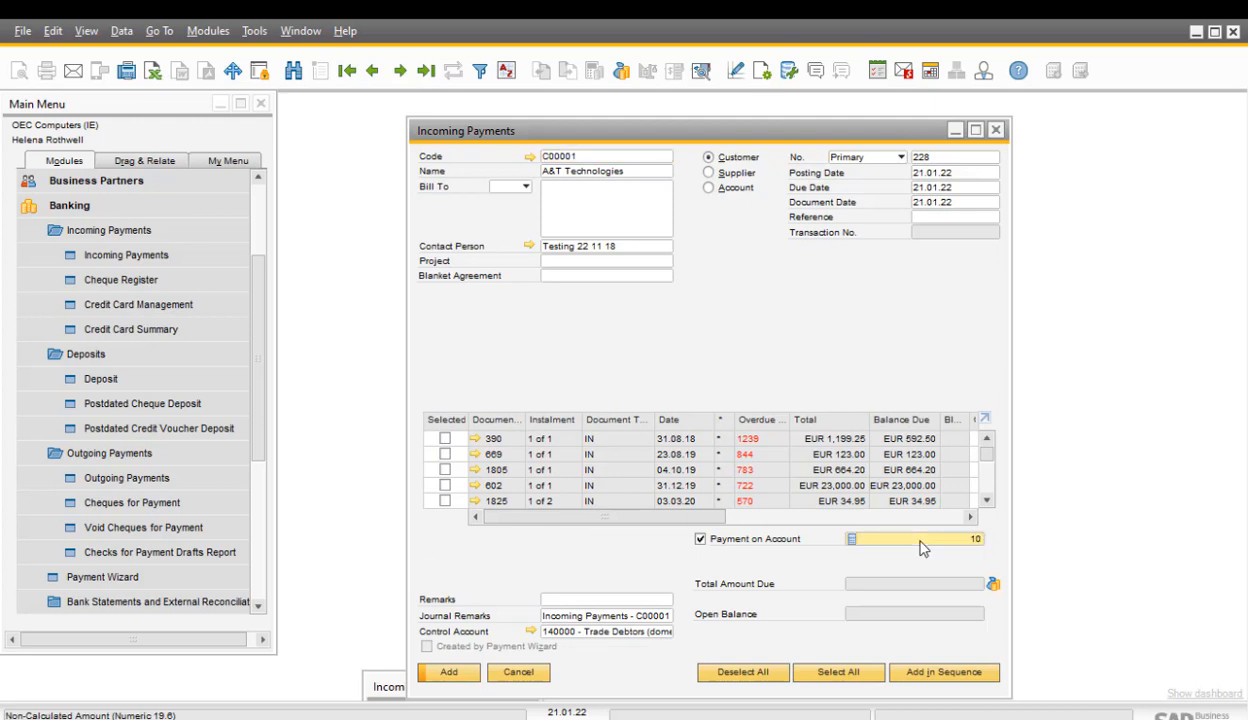
text(,000)
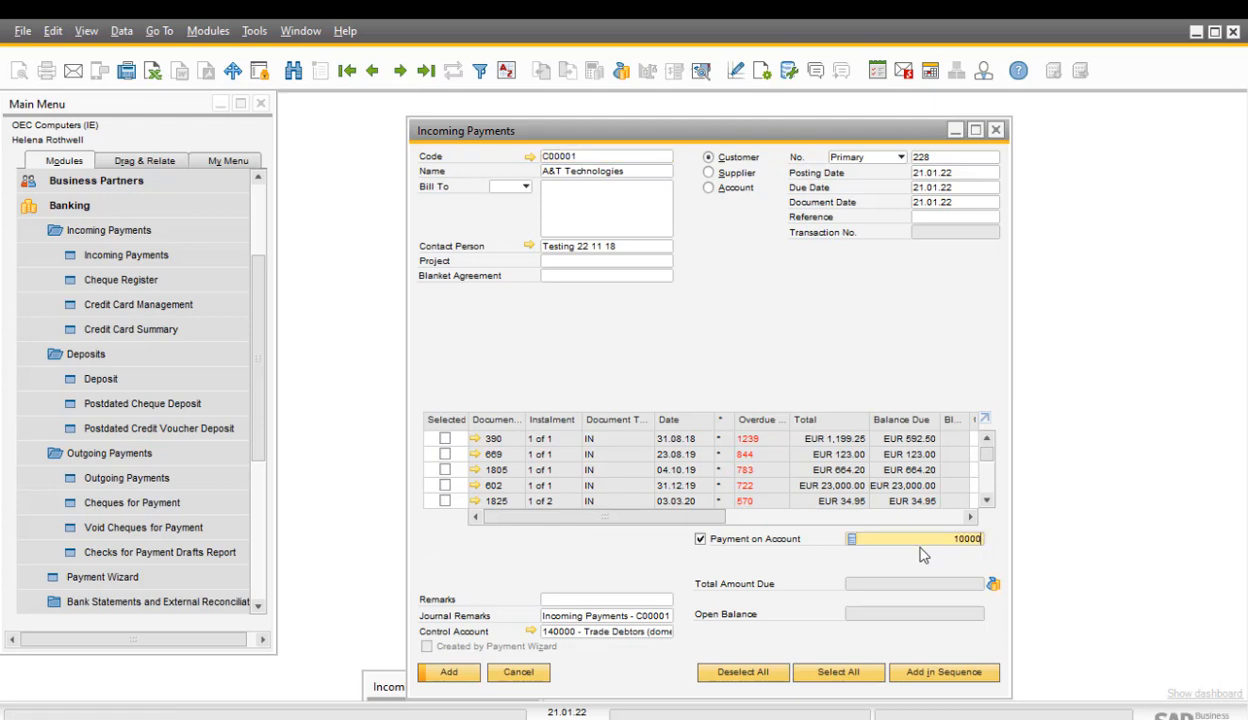
key(Tab)
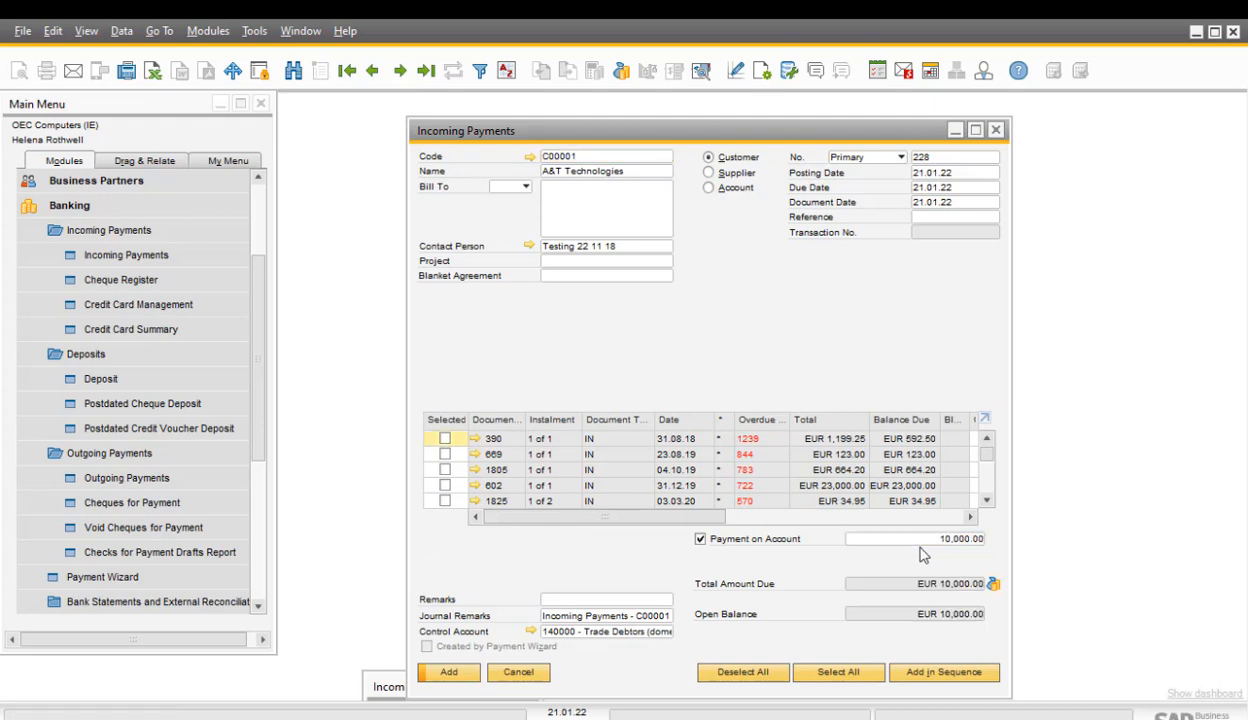
In the bank transfer payment means, choose EUR Bank Account No. 1 as GL account and set the transfer date to 21.01.22.
click(995, 587)
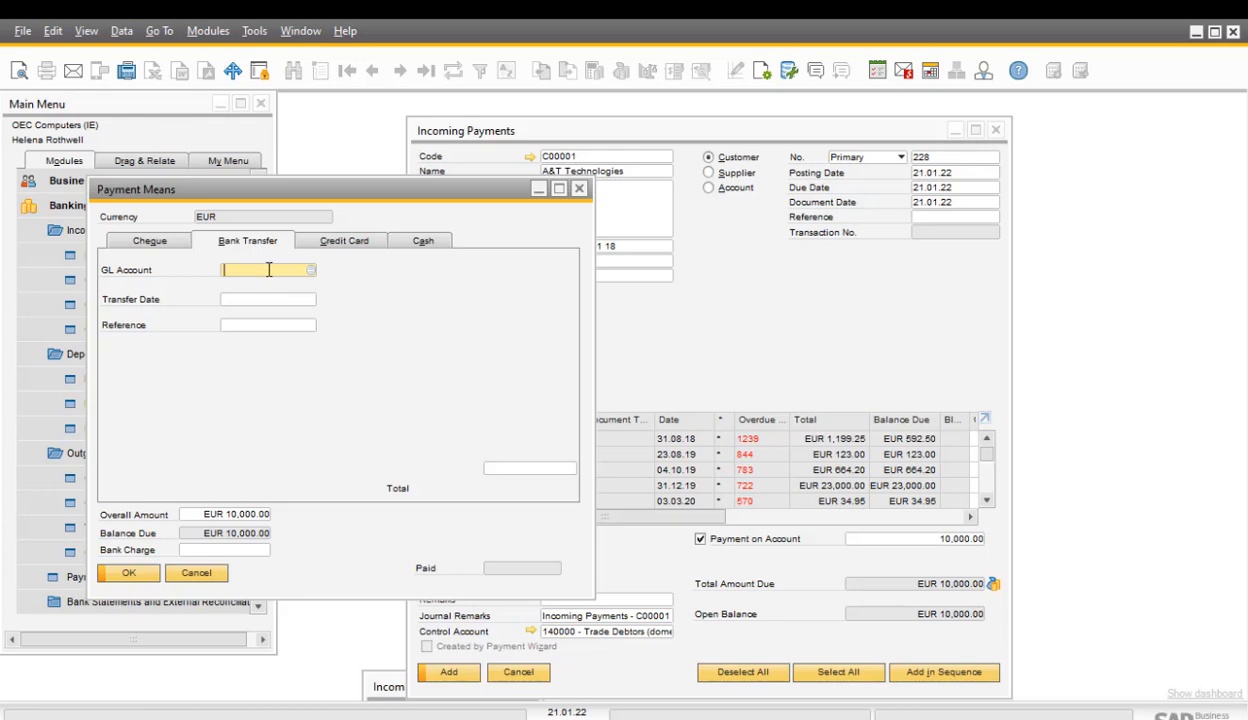
text(161)
key(Tab)
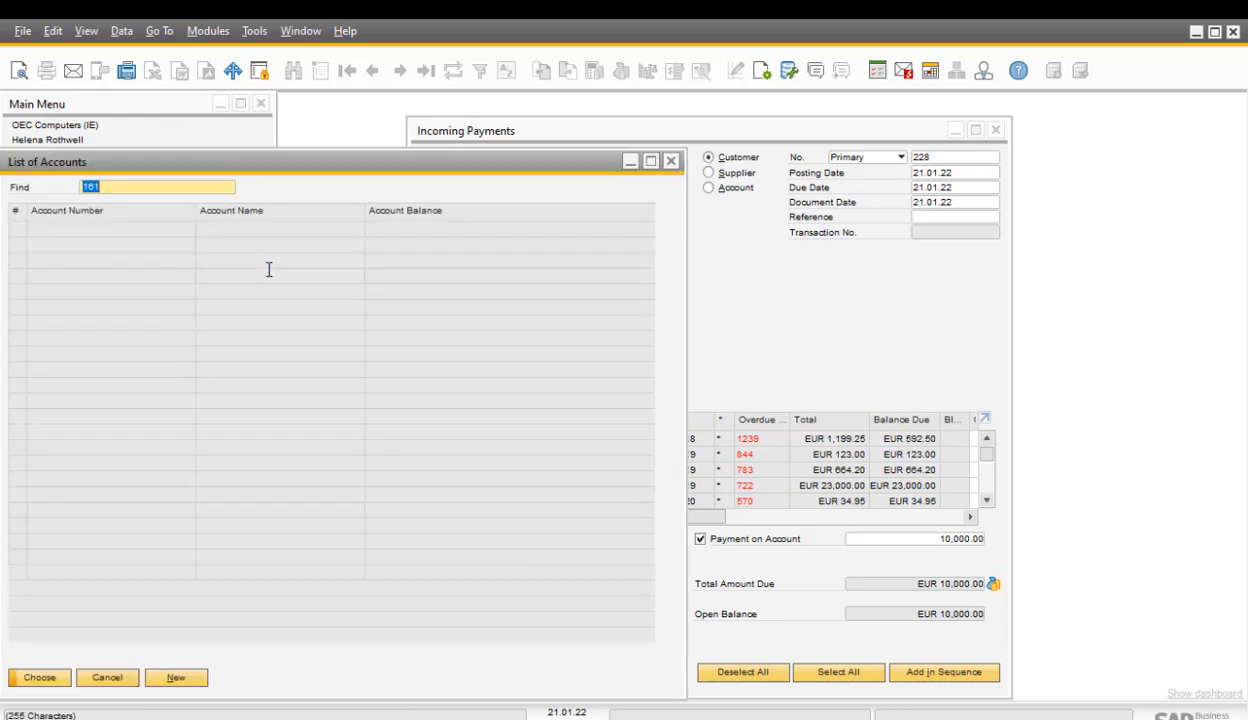
double_click(72, 250)
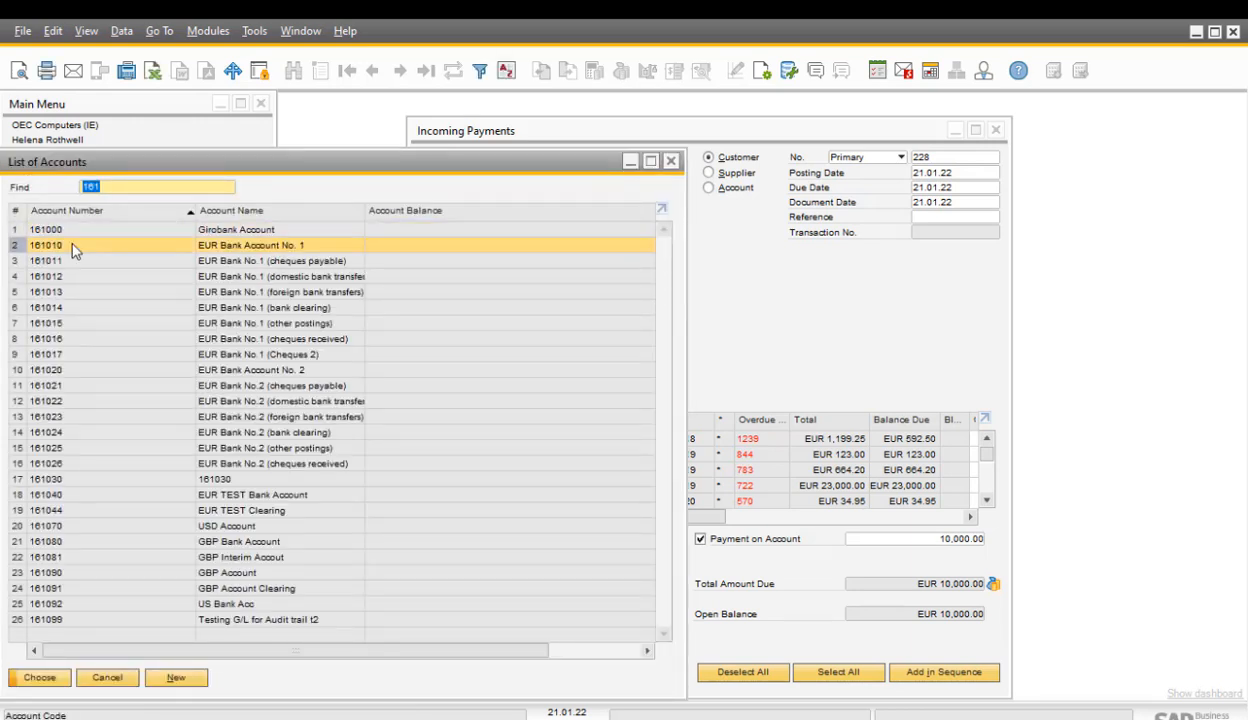
click(270, 302)
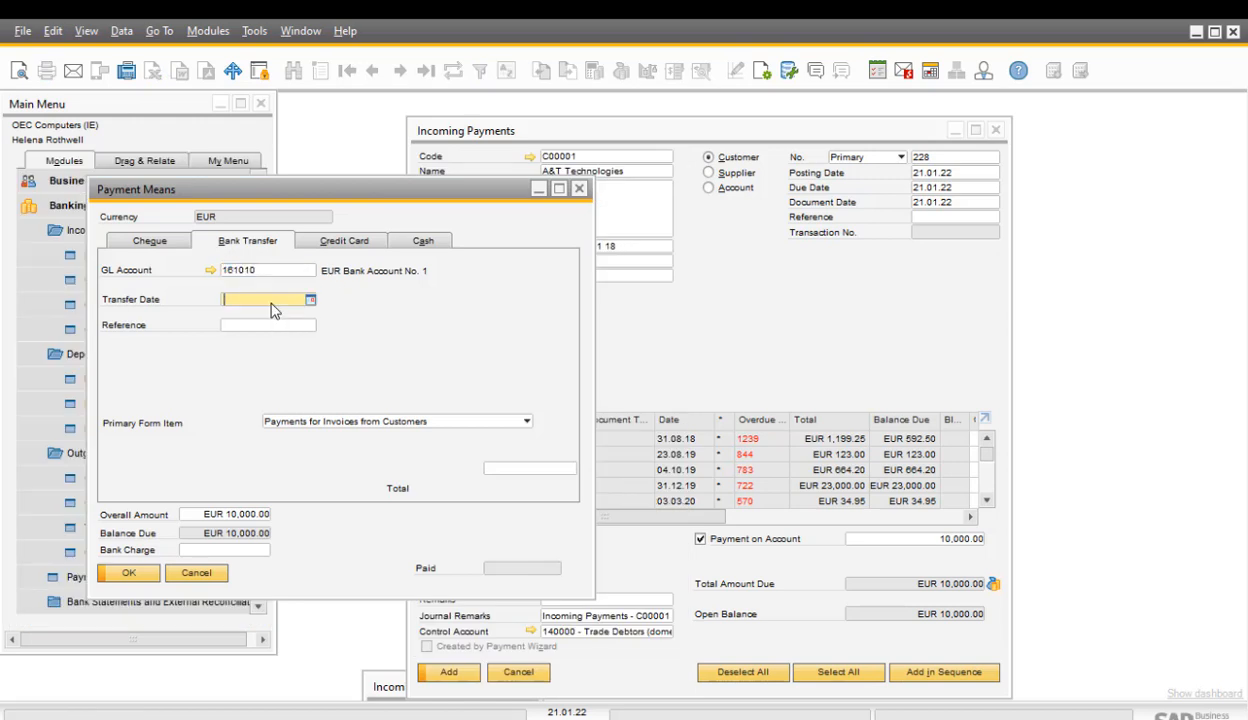
key(Tab)
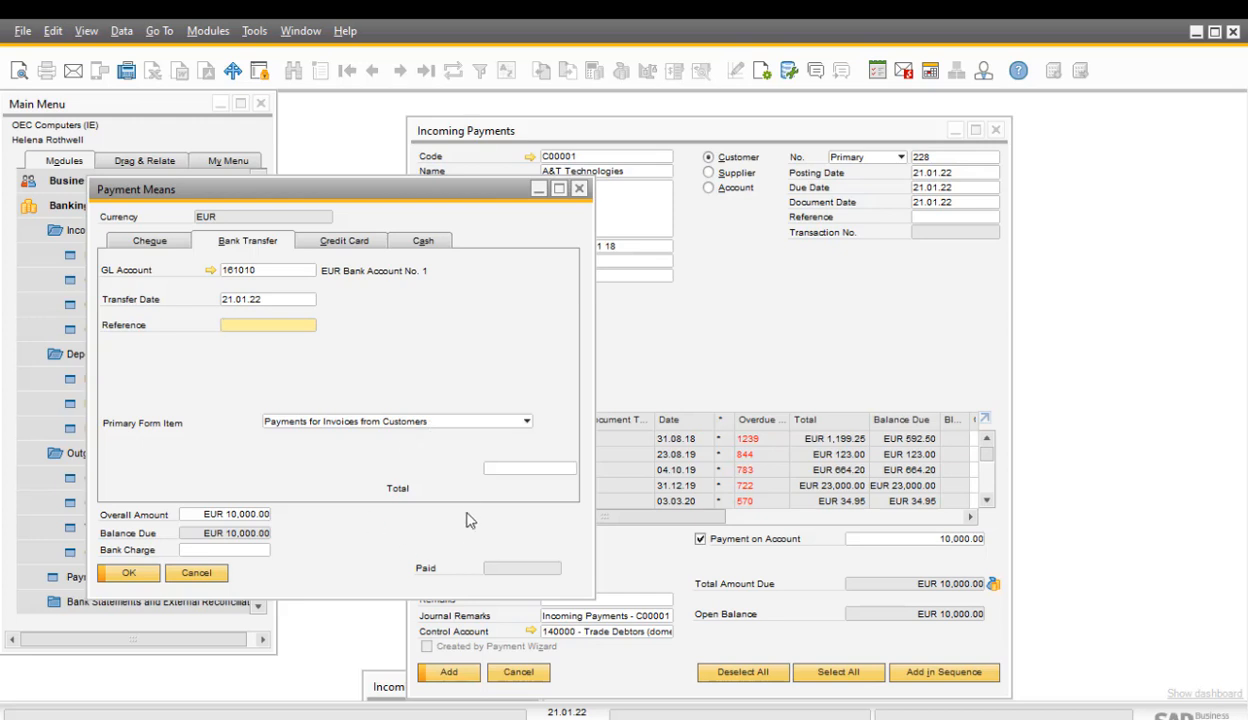
Copy the full balance due into the transfer total, accept the payment means, and add the incoming payment with confirmation.
click(515, 467)
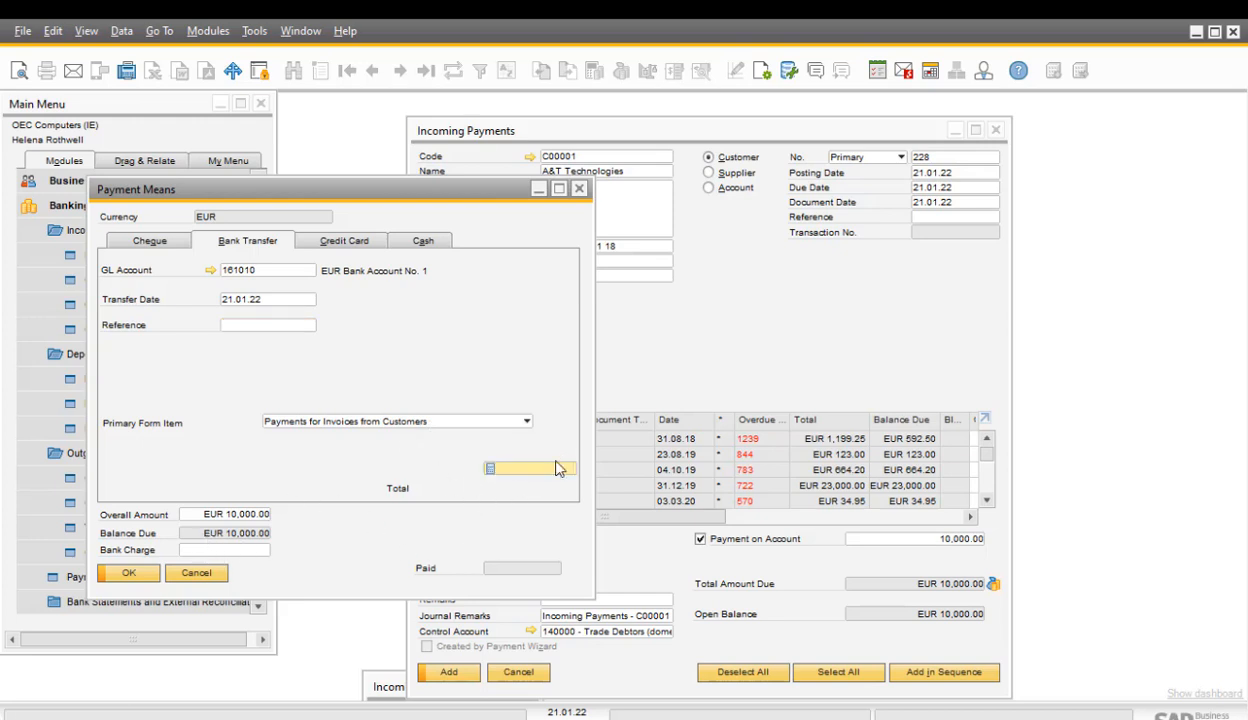
key(ctrl+b)
click(133, 574)
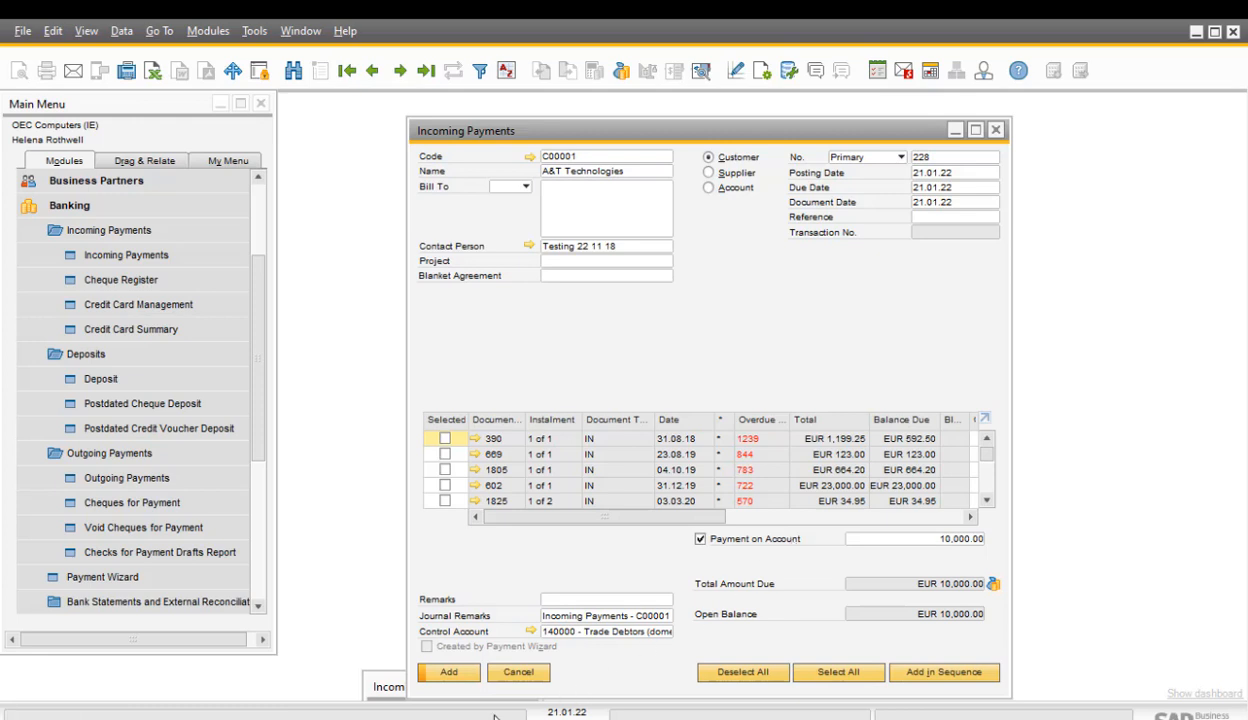
click(453, 676)
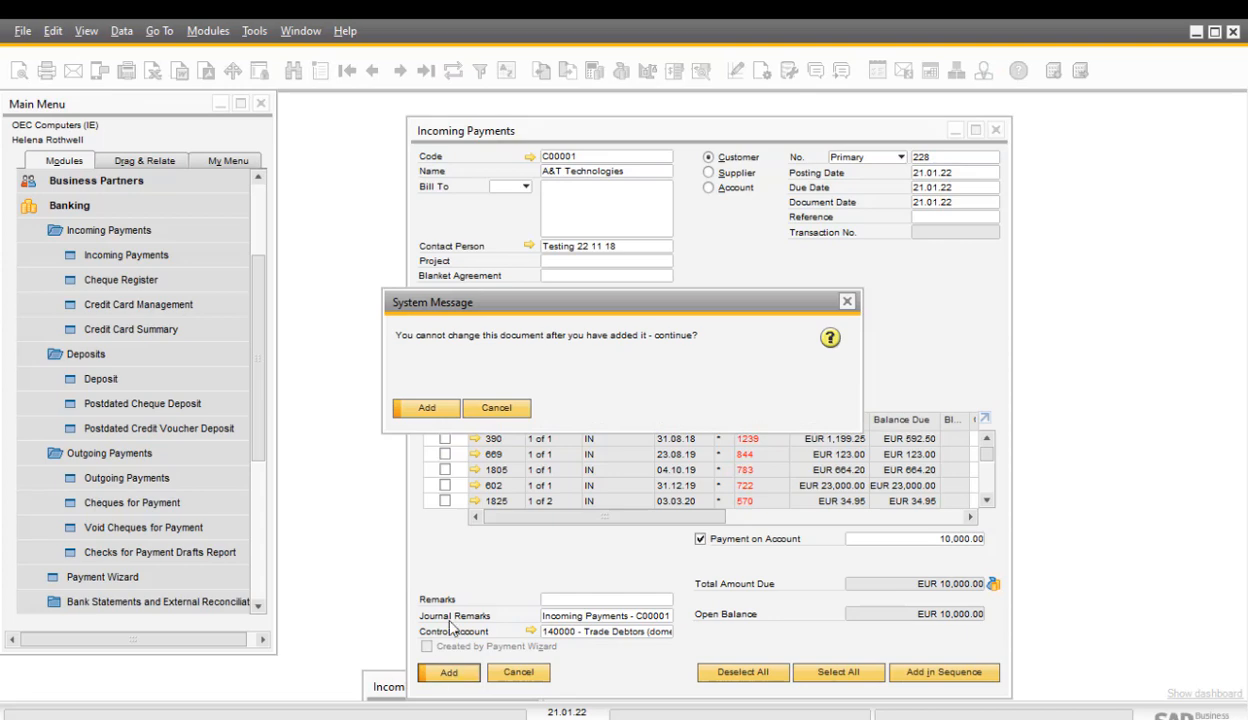
click(425, 410)
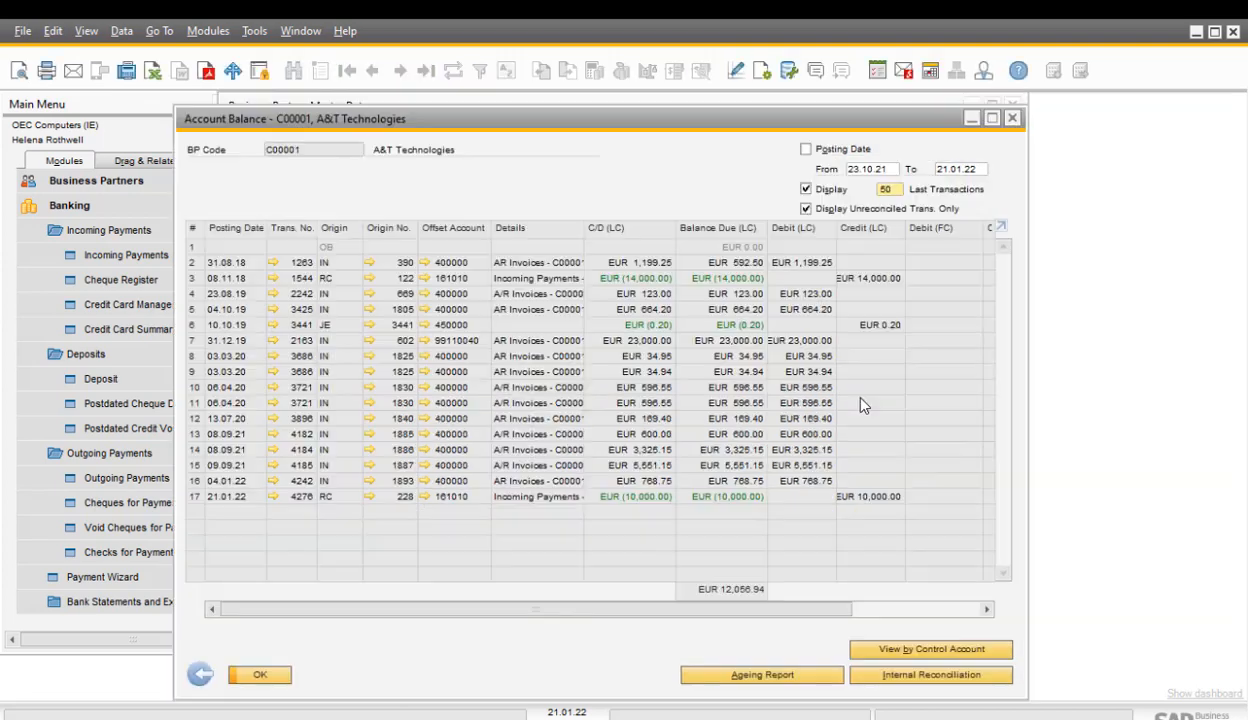
Open the internal reconciliation from the A&T Technologies account balance.
drag(575, 128, 593, 178)
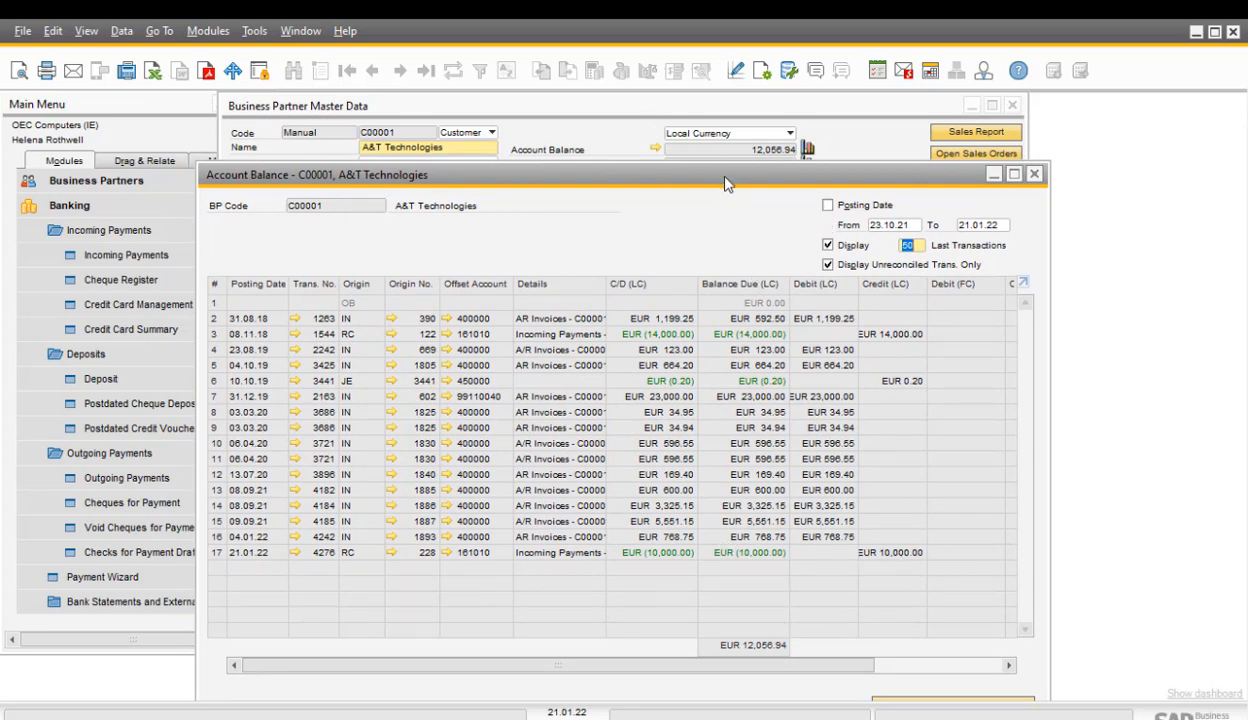
drag(721, 179, 714, 141)
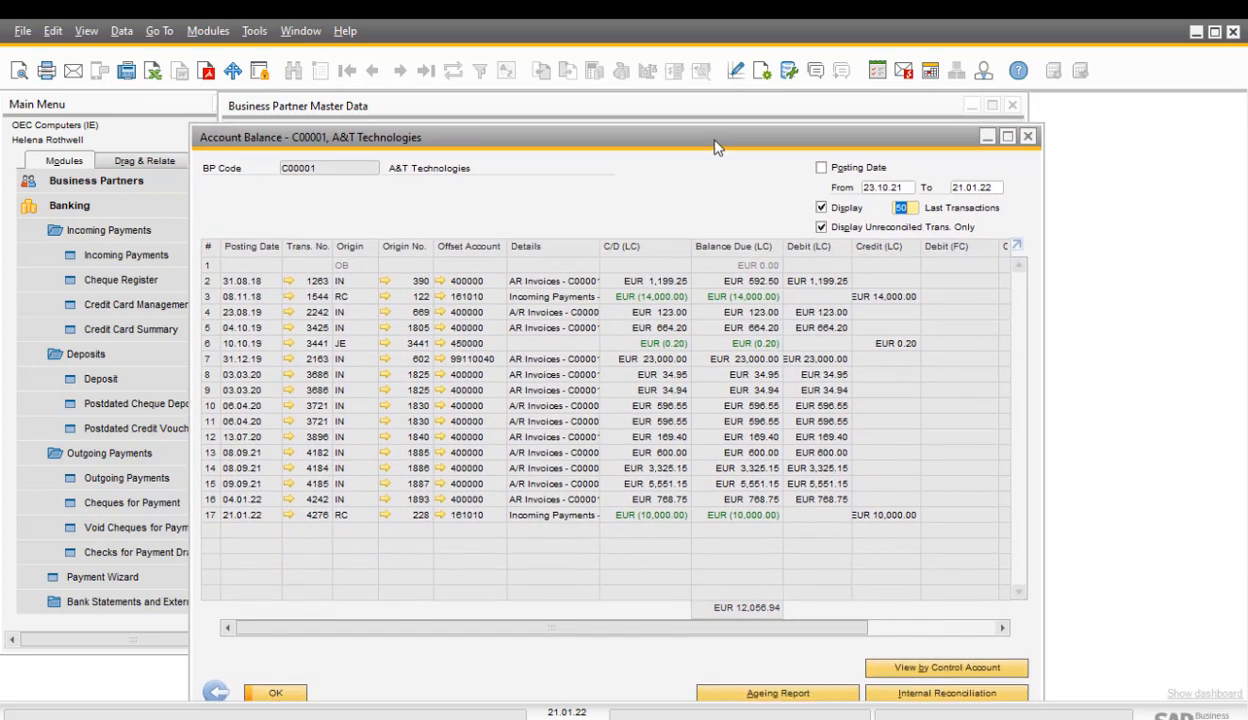
click(928, 694)
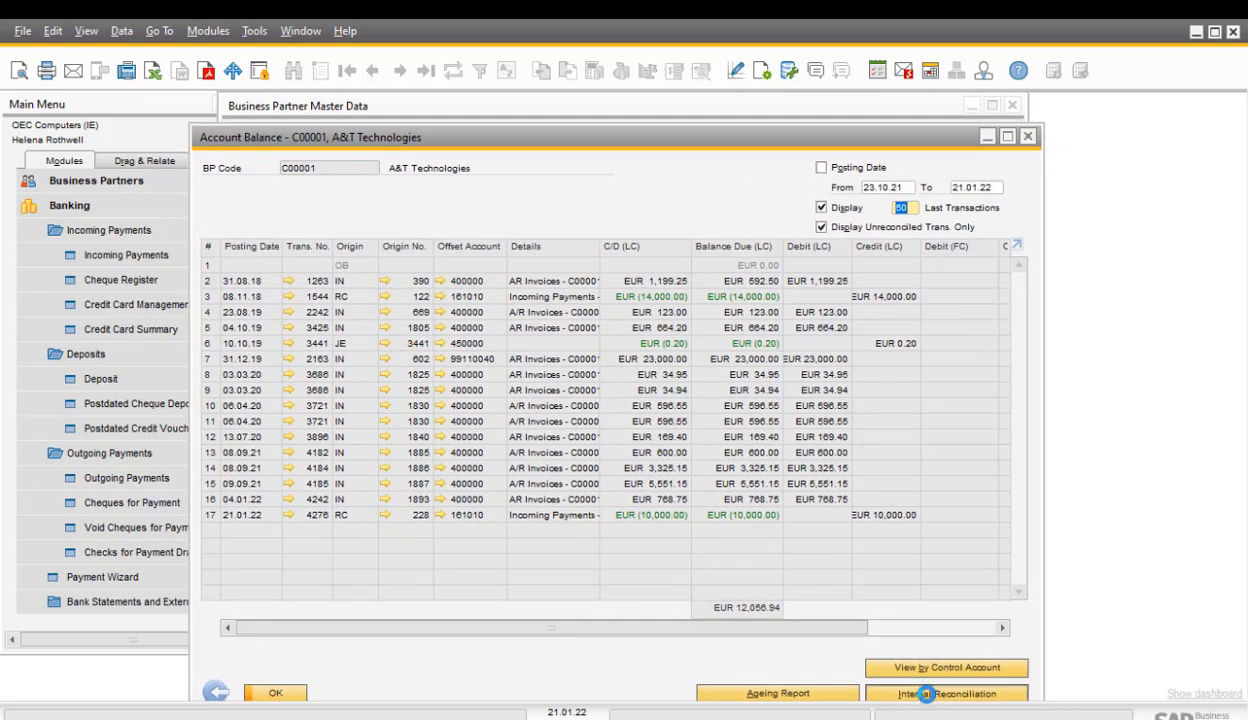
click(928, 695)
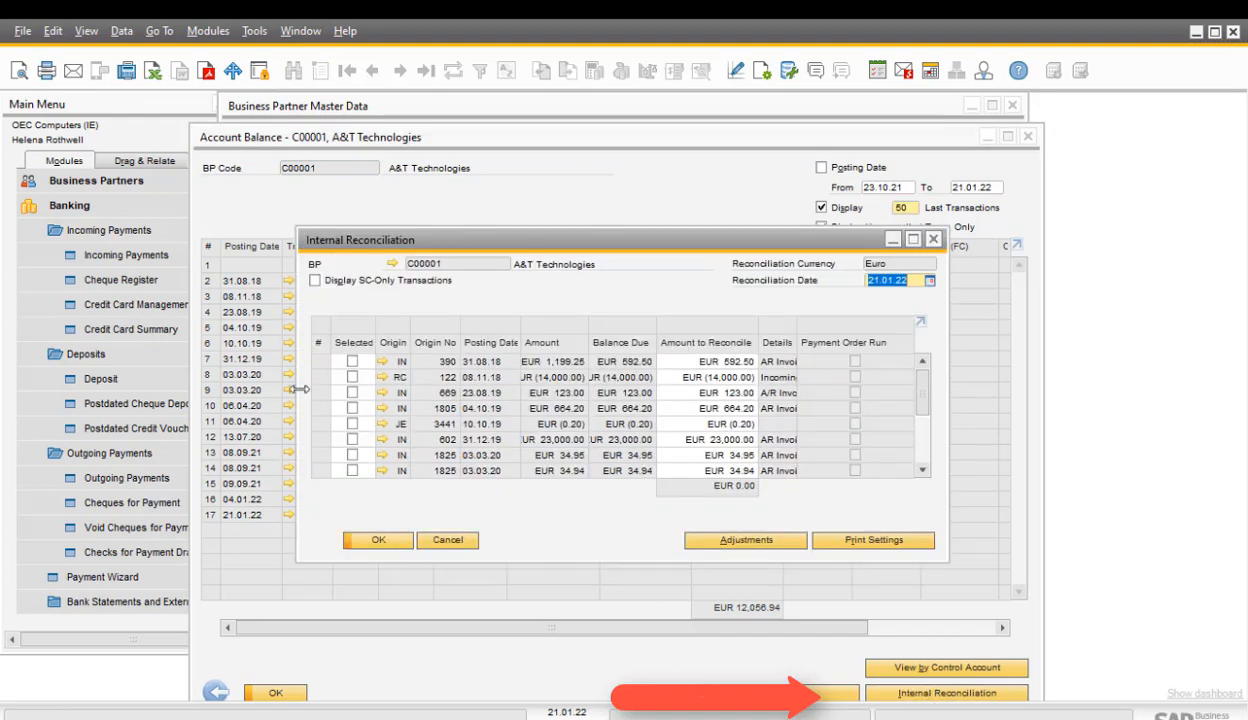
Select invoices 390, 669, 1805 and 602 for reconciliation.
click(352, 361)
click(352, 393)
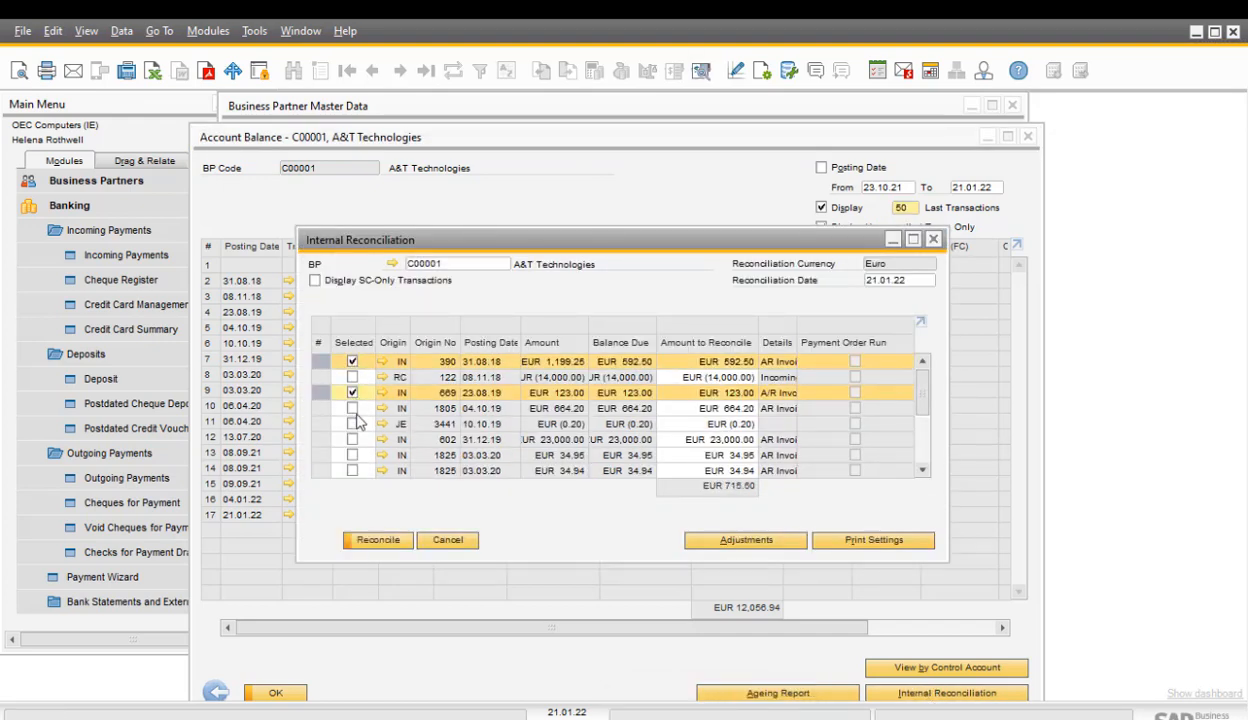
click(352, 408)
click(352, 439)
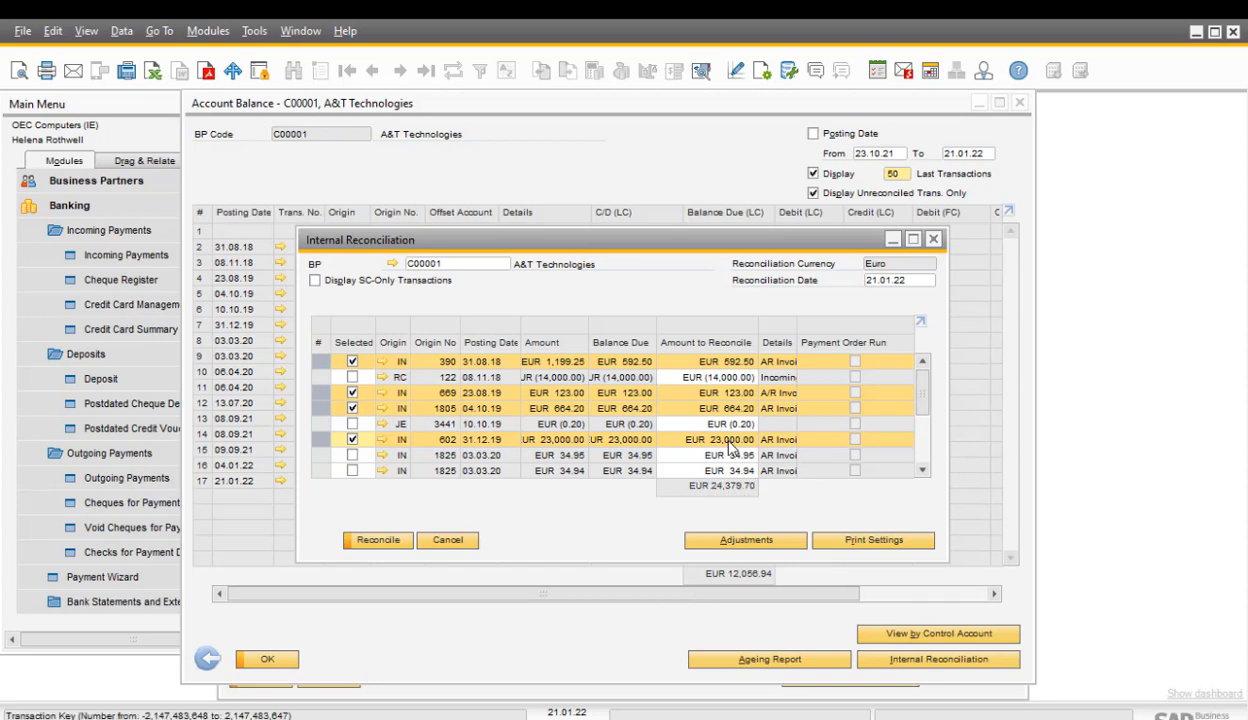
Set the amount to reconcile for invoice 602 to 0.
click(729, 440)
text(0)
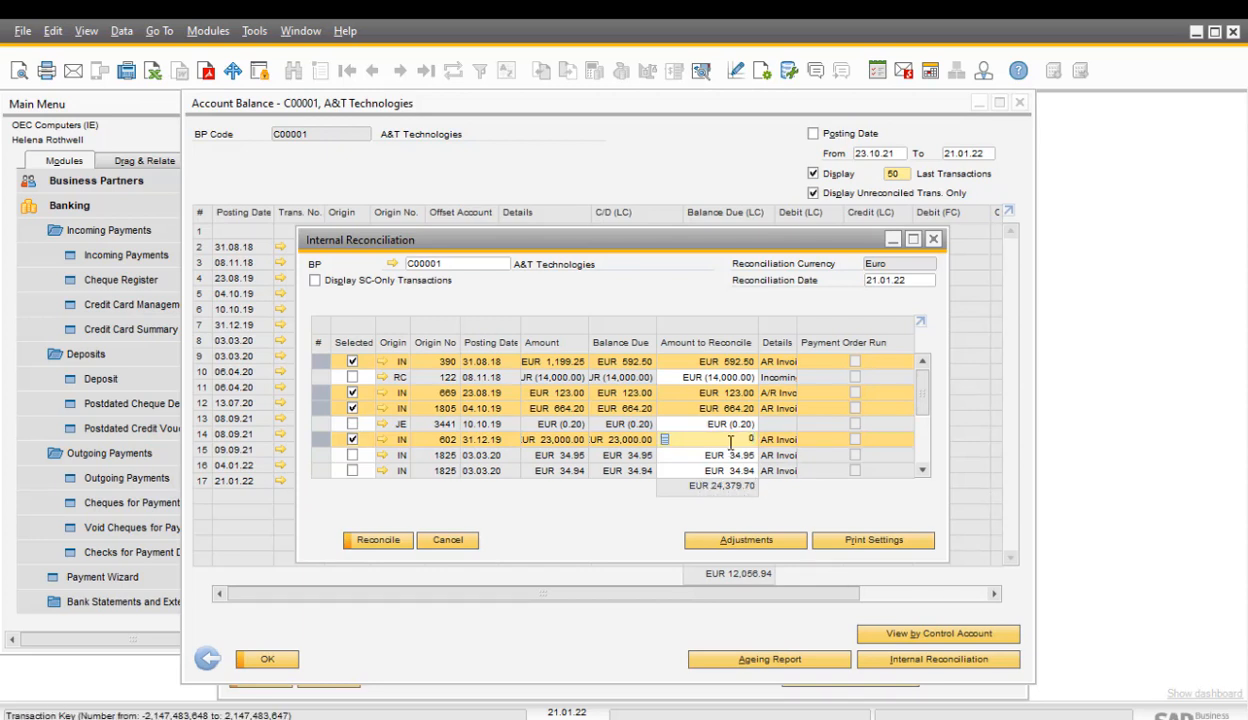
key(Tab)
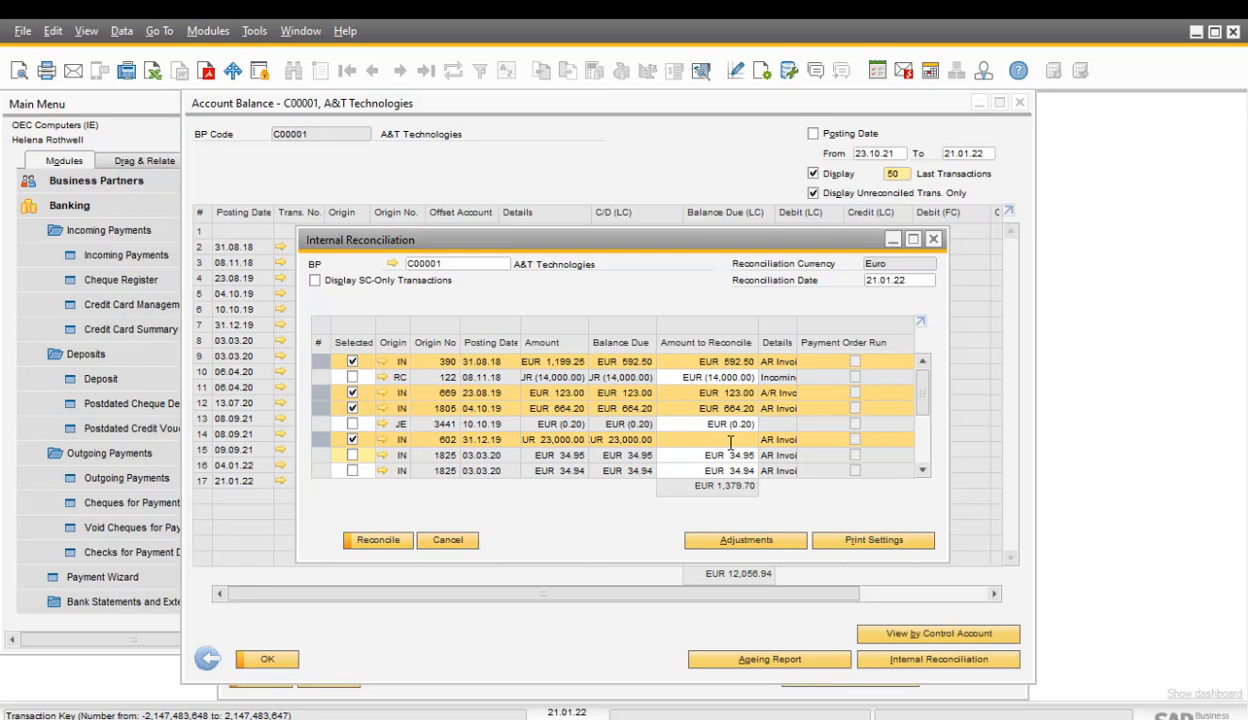
Set the amount to reconcile for invoice 602 to EUR 8,620.30.
click(729, 440)
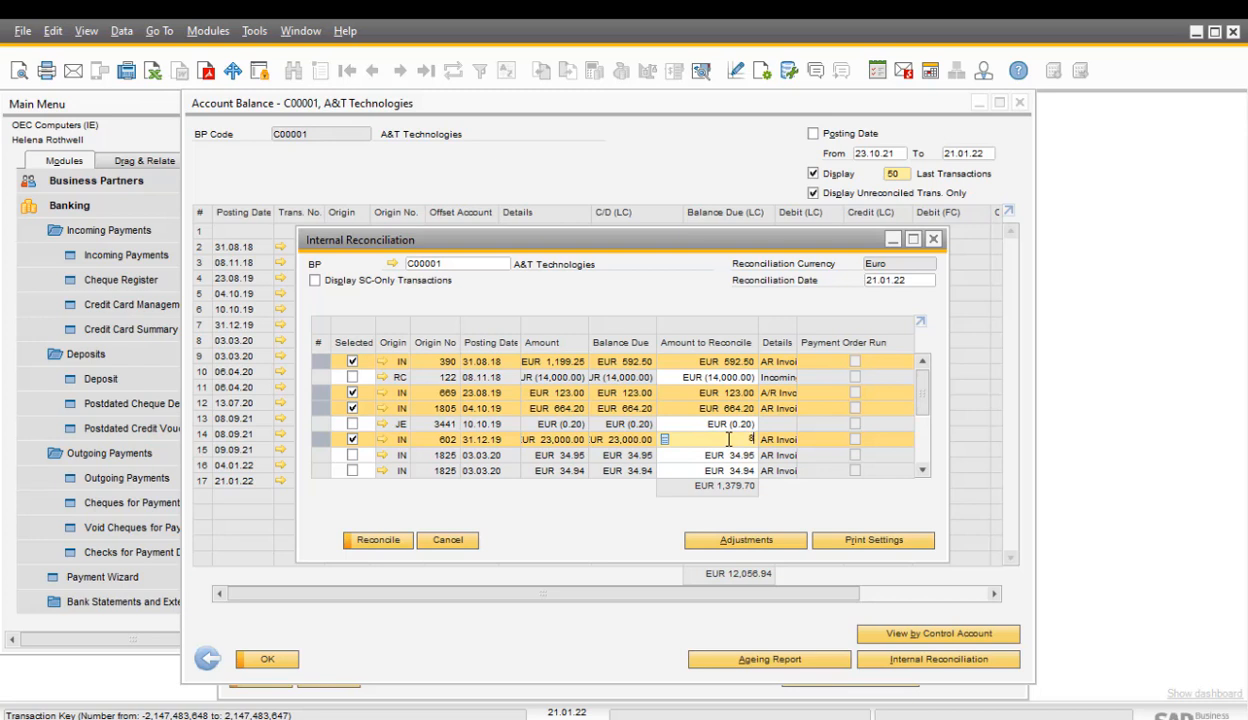
text(800)
text(0)
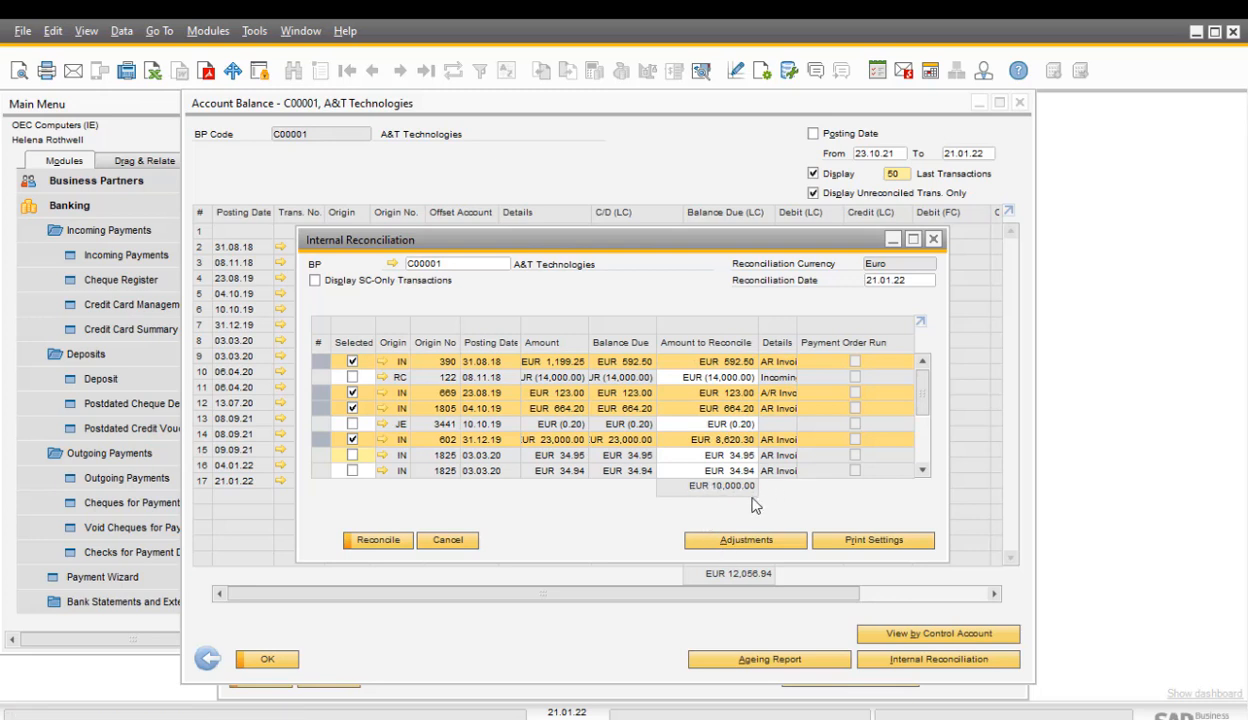
Start reconciling the four selected invoices, but decline the confirmation.
click(360, 538)
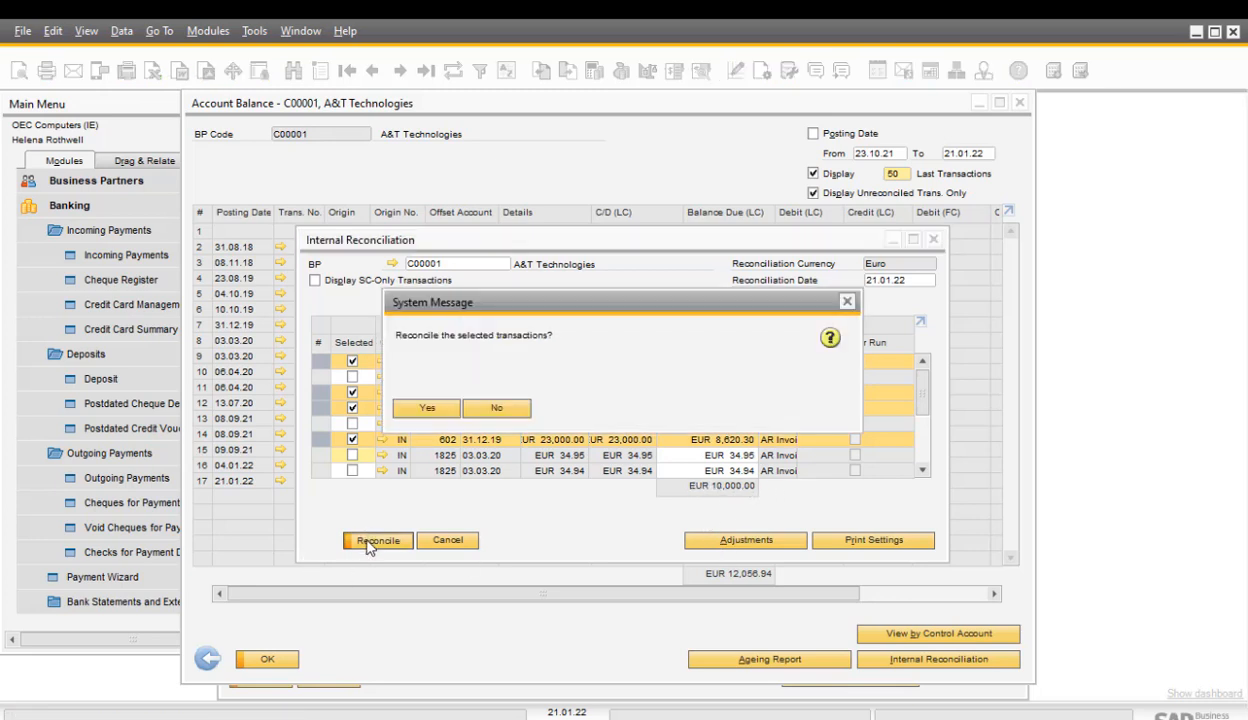
click(496, 403)
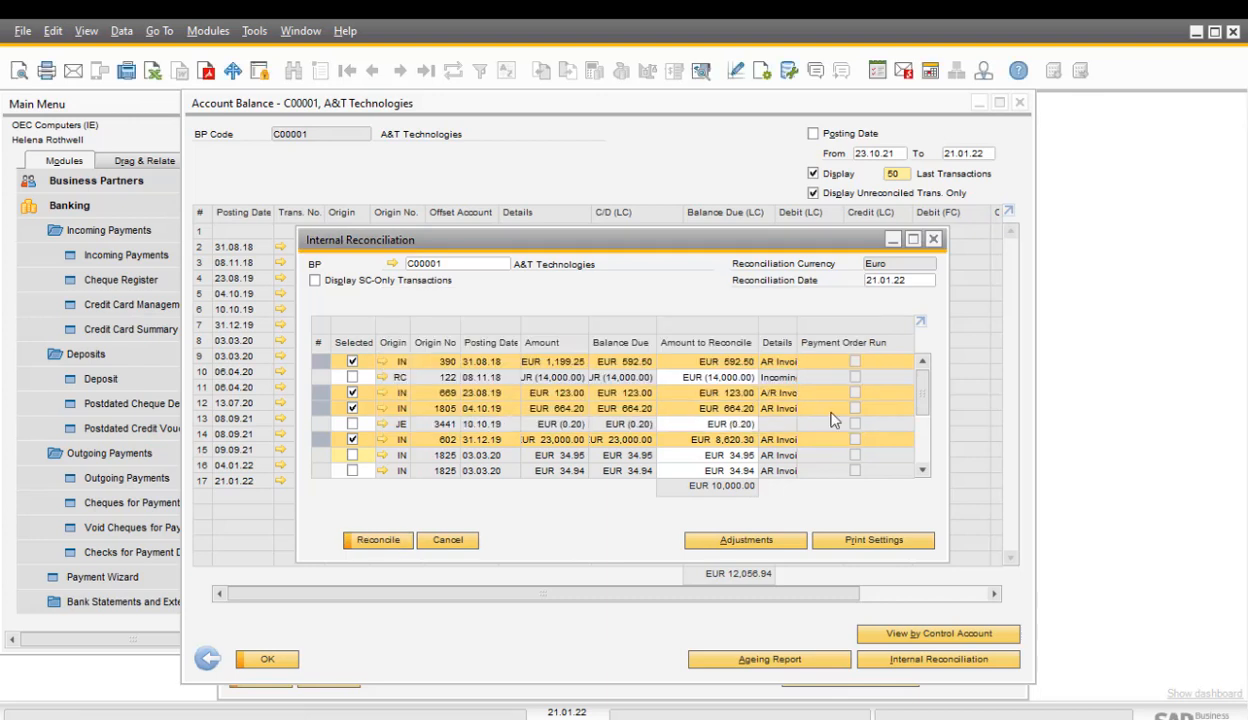
Add incoming payment 228 of 21.01.22 to the selection and reconcile it with the selected invoices.
scroll(905, 372, down, 3)
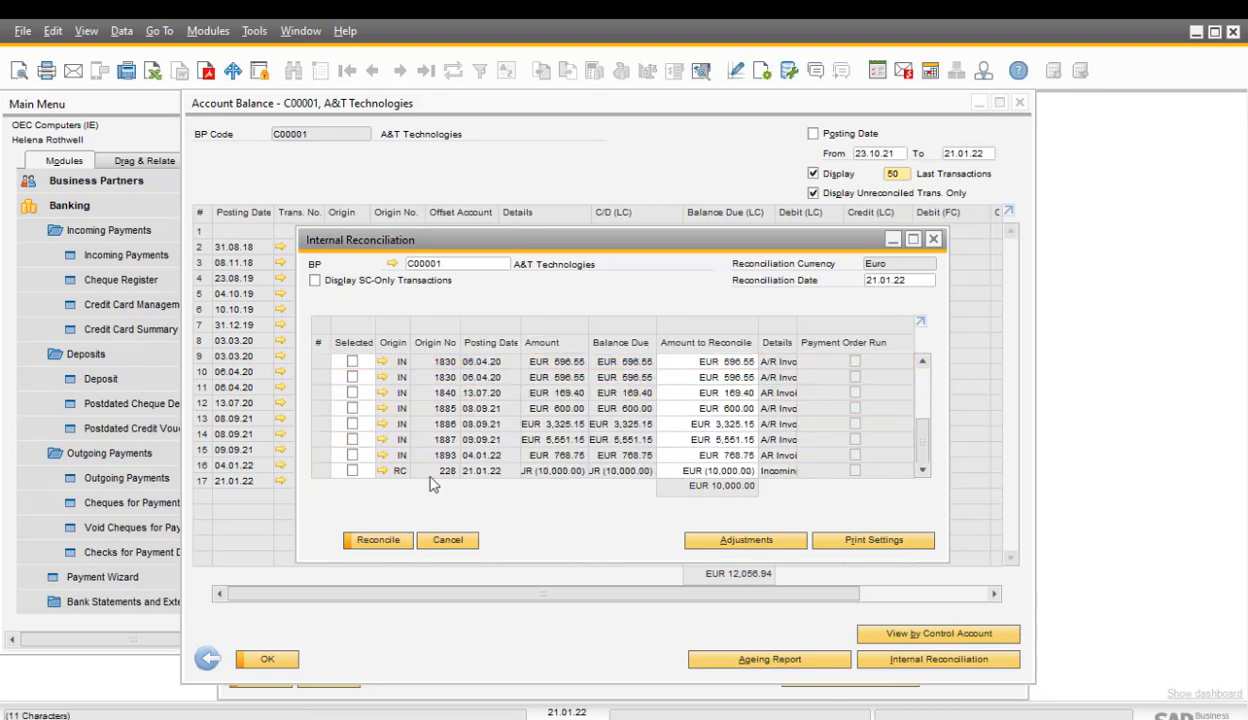
click(352, 470)
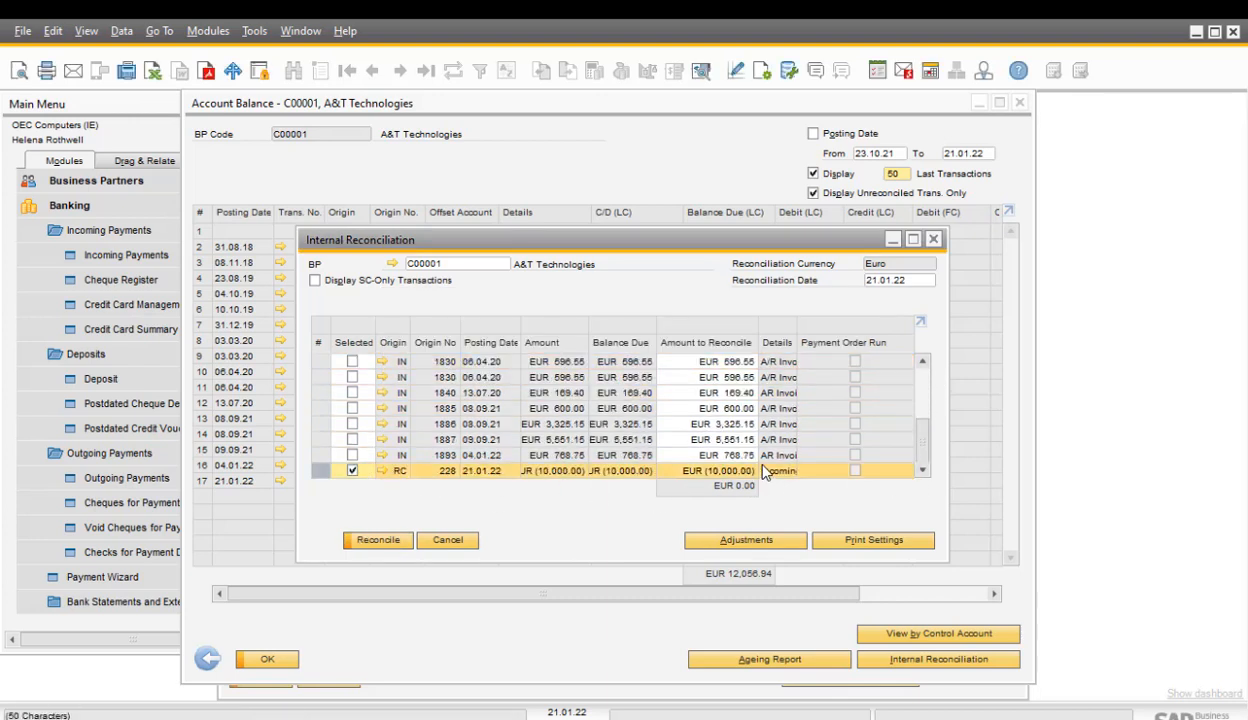
click(371, 536)
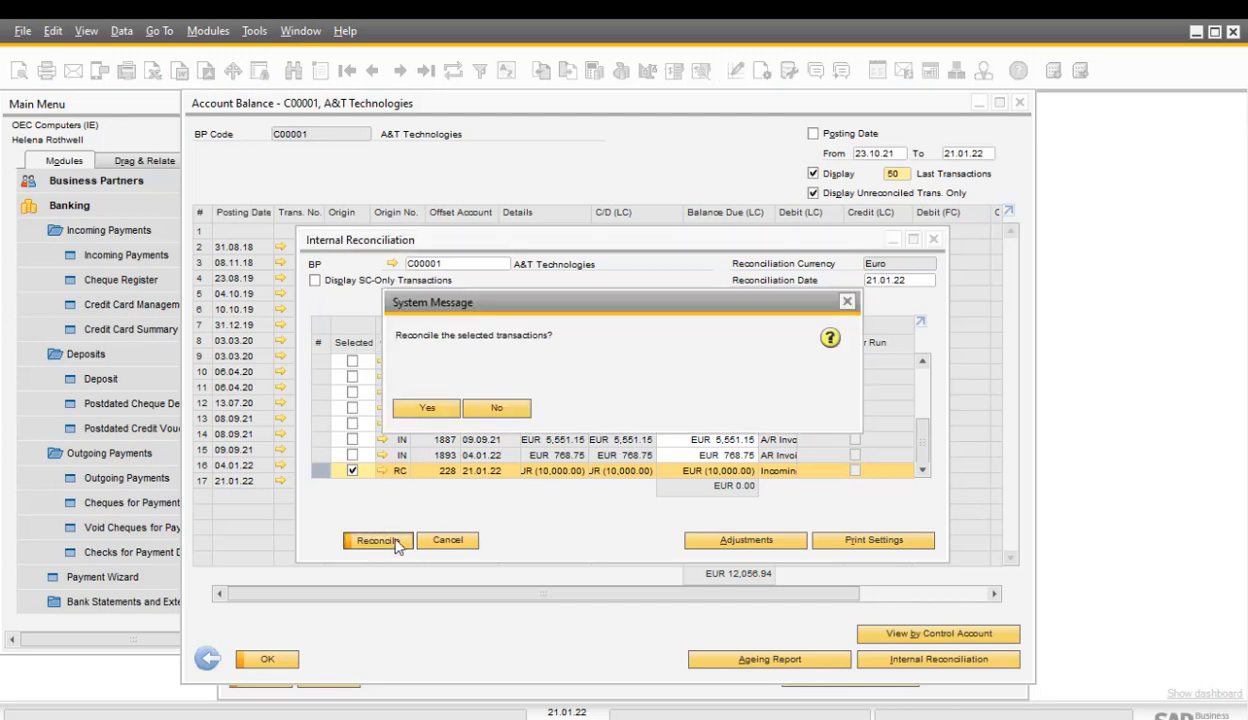